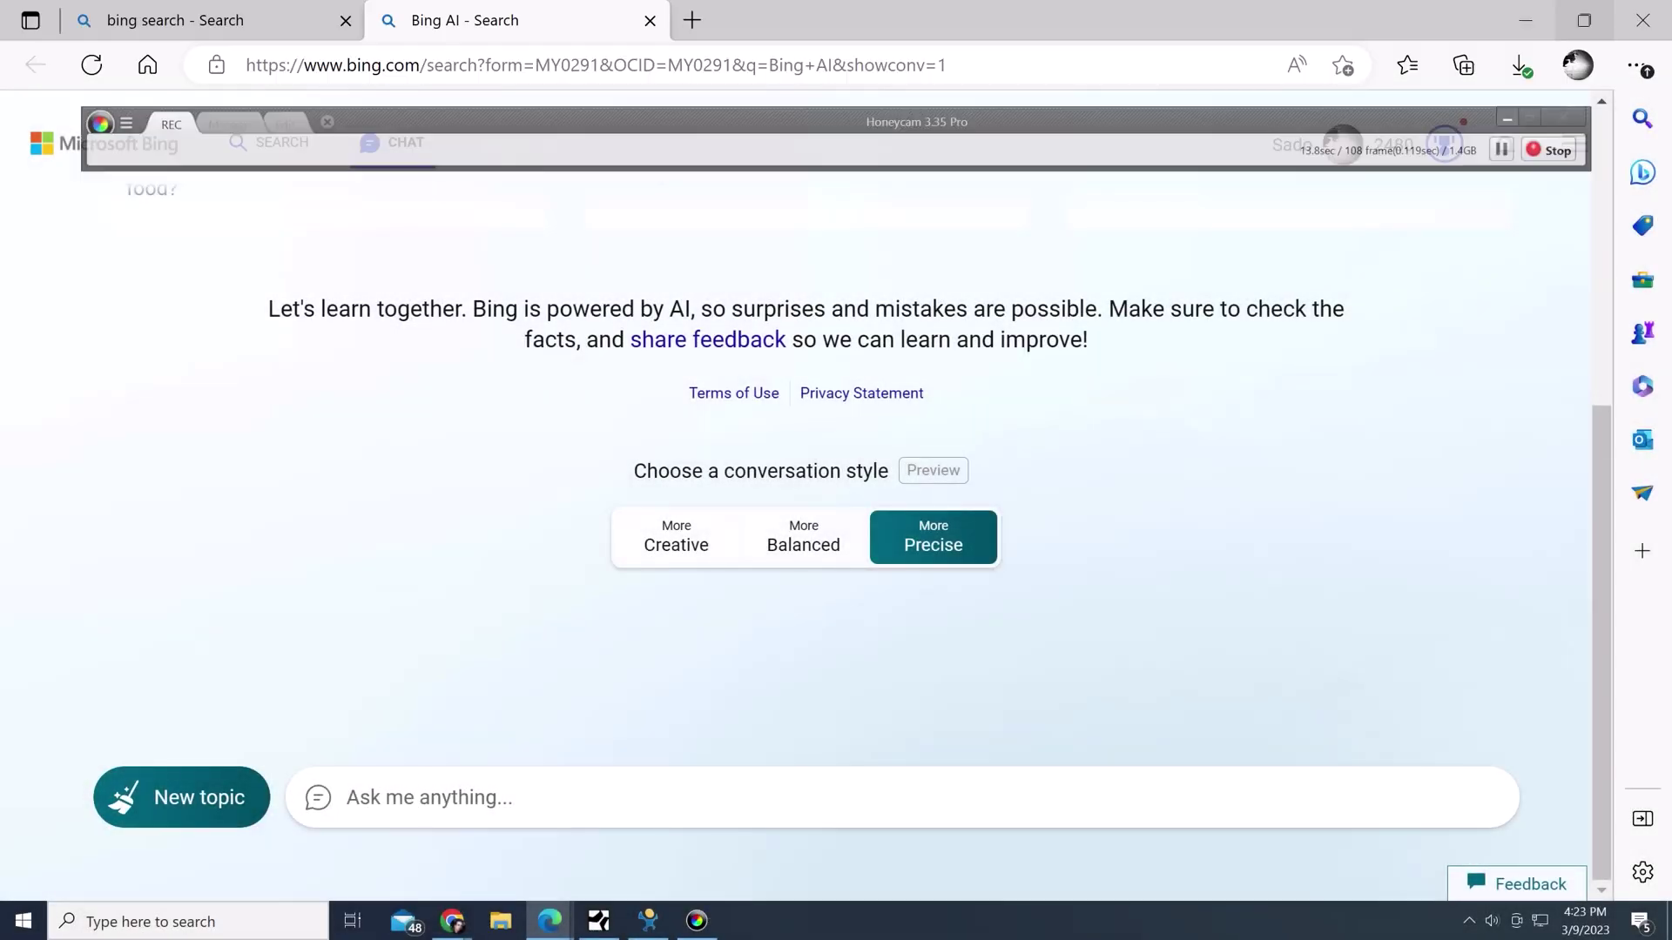
Step: Search 'bing search' in a new tab and open Bing Chat from the Bing homepage
click(235, 798)
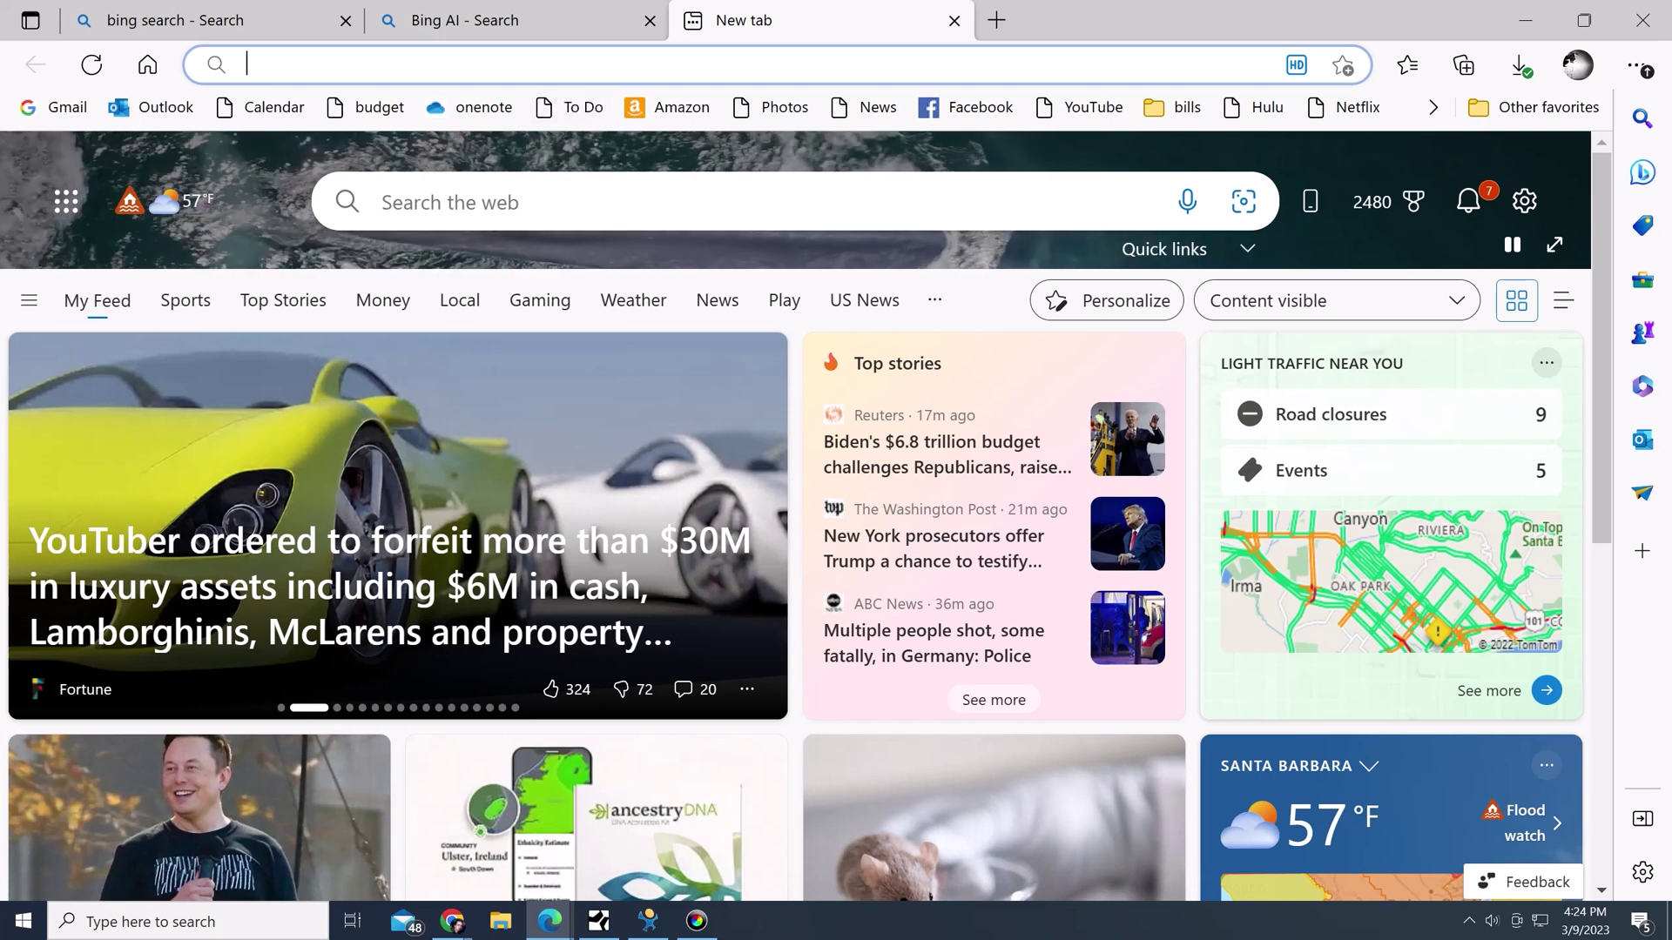
text(bing s)
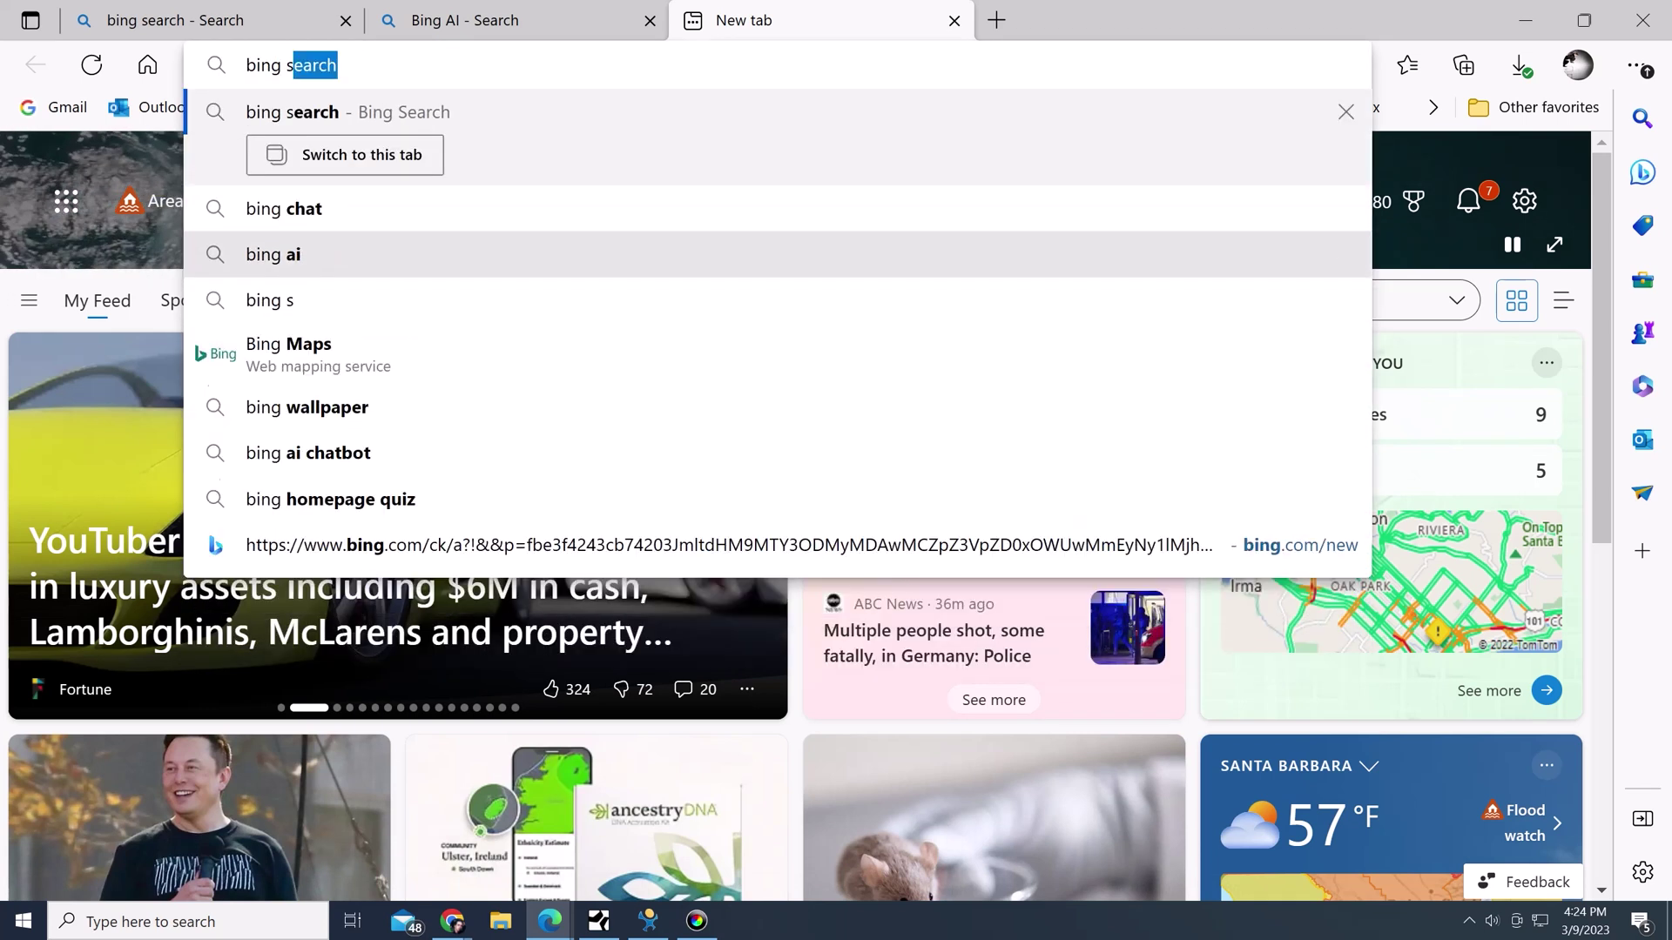
text(earch)
key(Return)
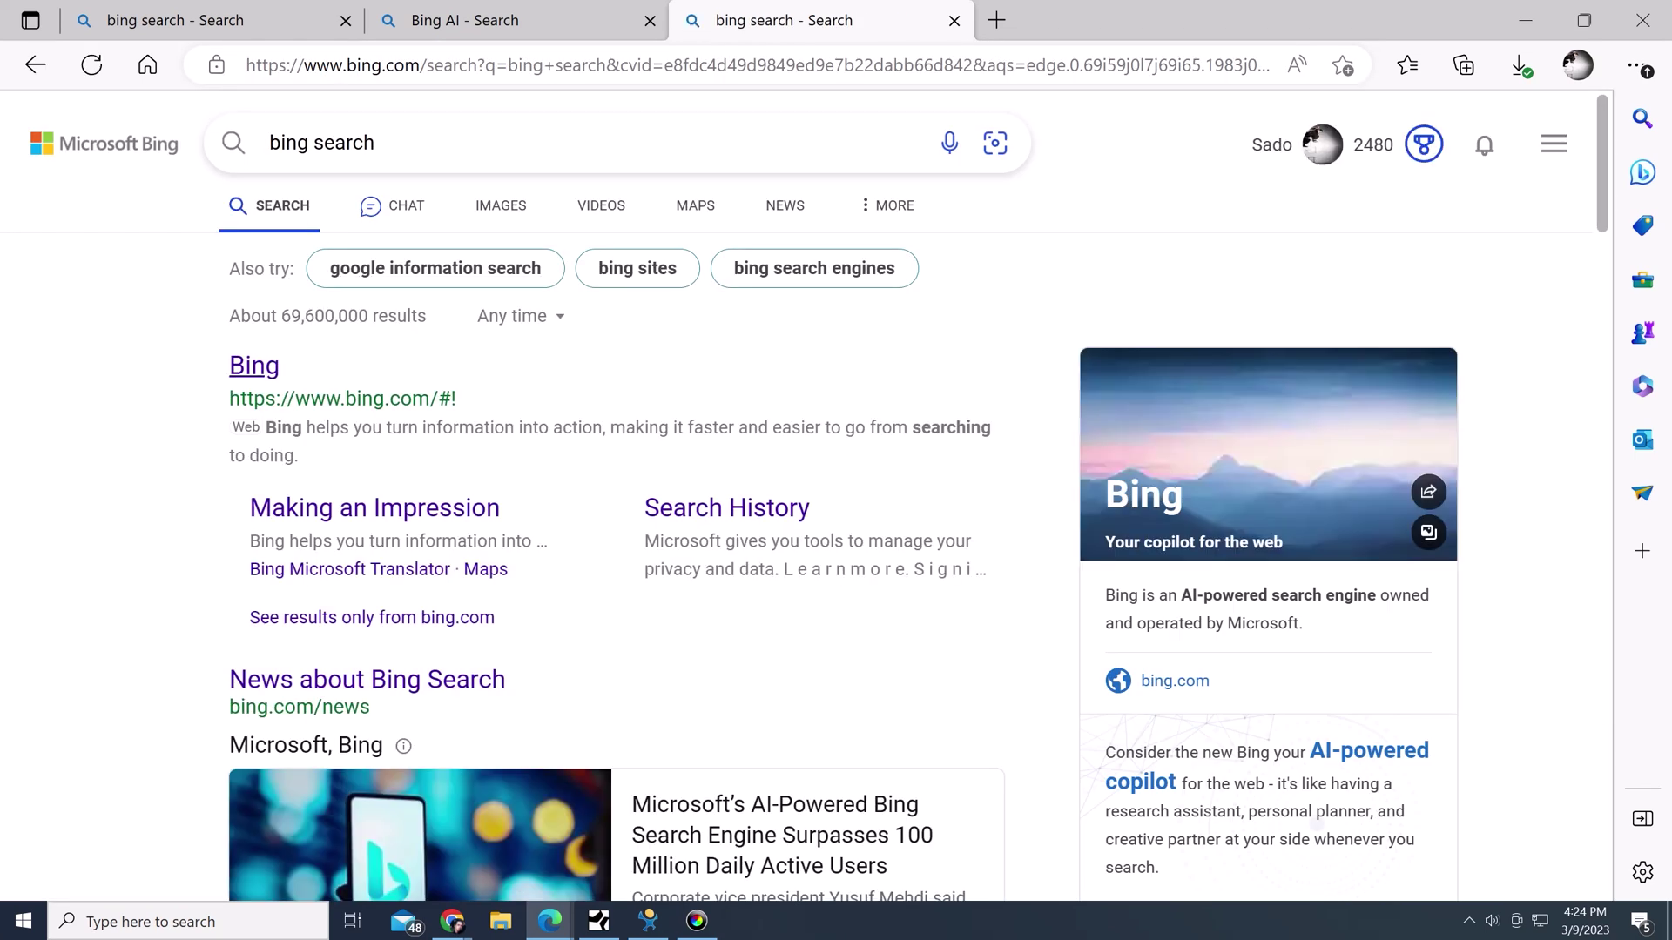
click(254, 366)
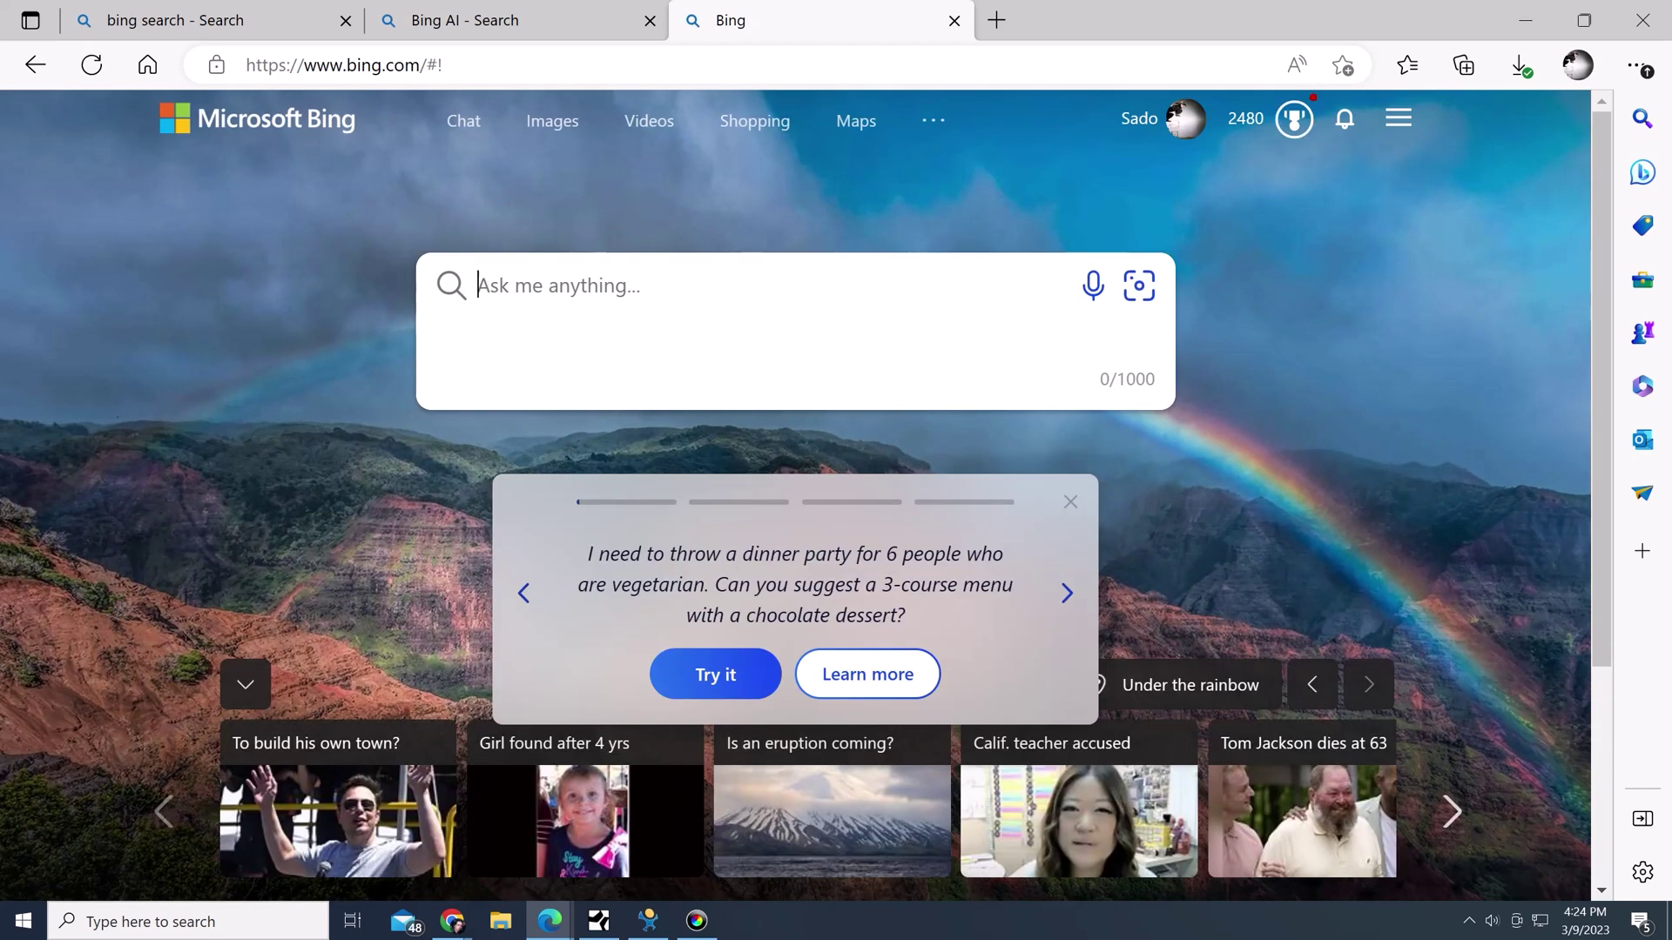
click(714, 674)
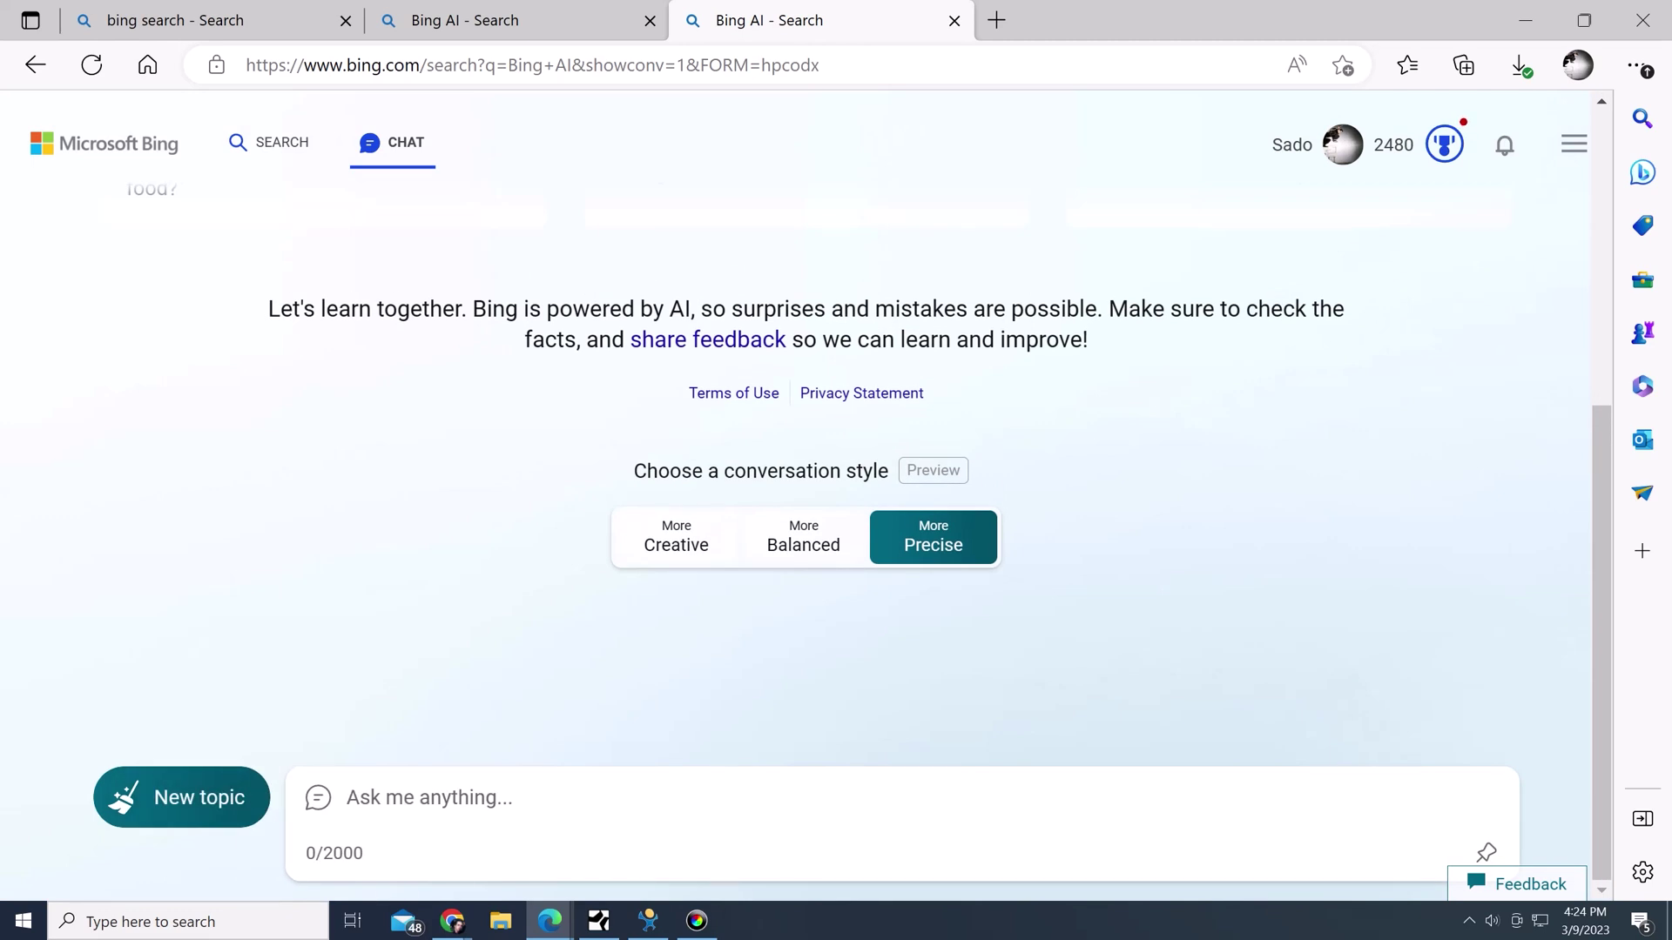
Step: Ask Bing, limited to site:docs.worldviz.com/vizard, 'how do I create a new vizard script?'
text(site:)
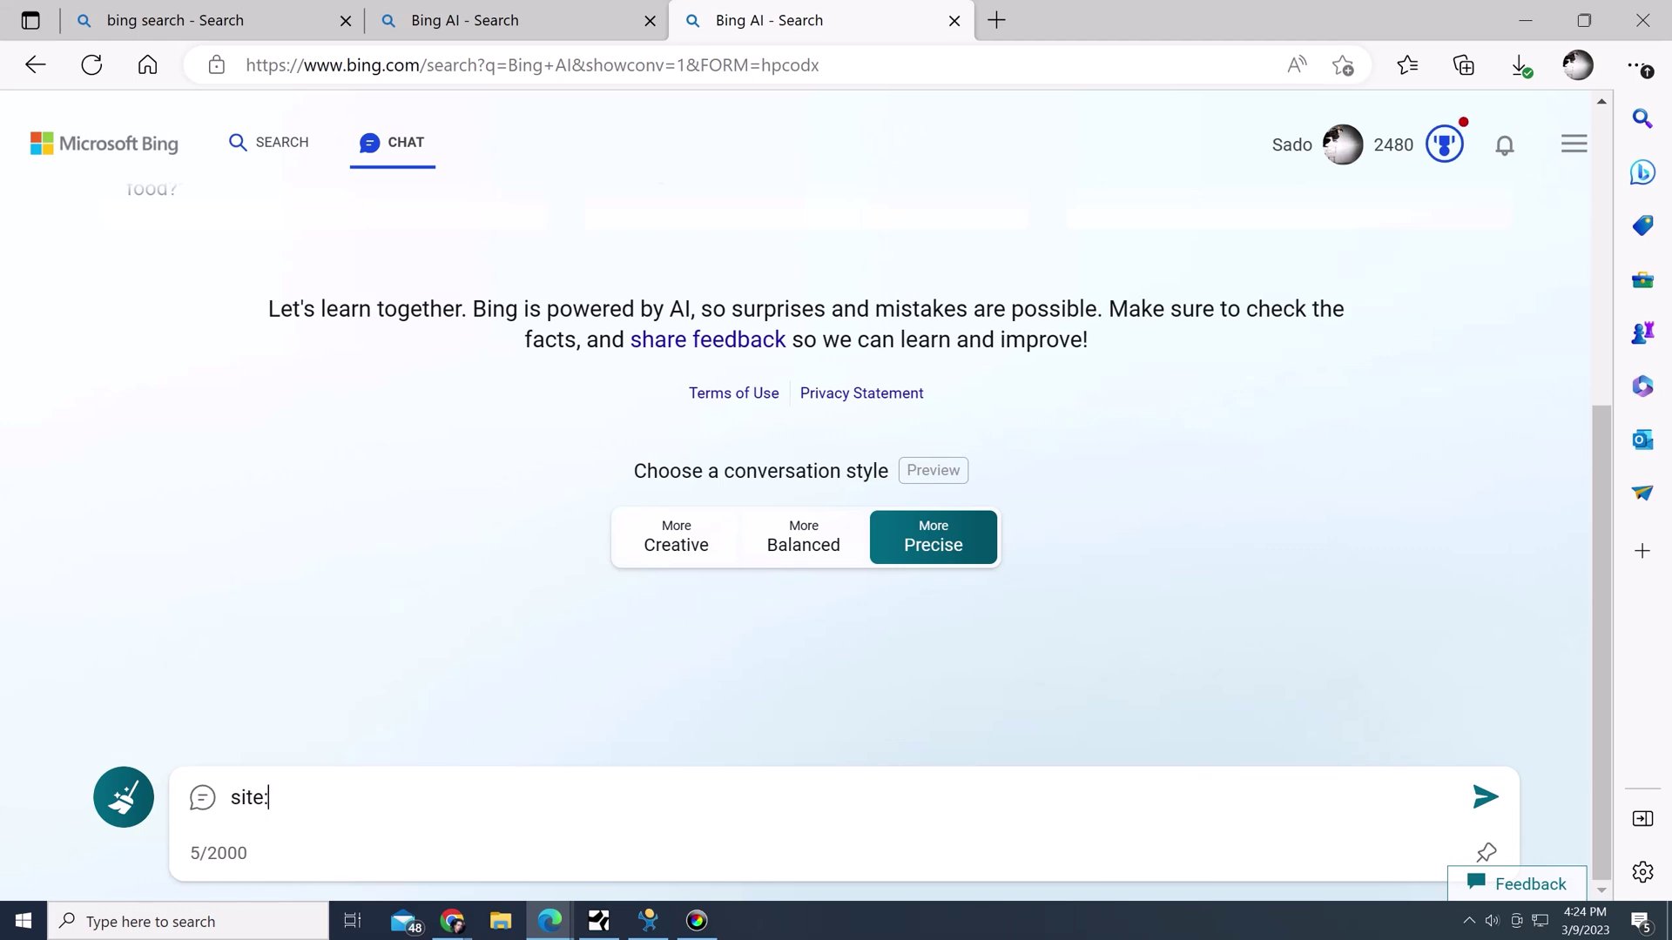
text(https://docs.worldviz.com/vizard)
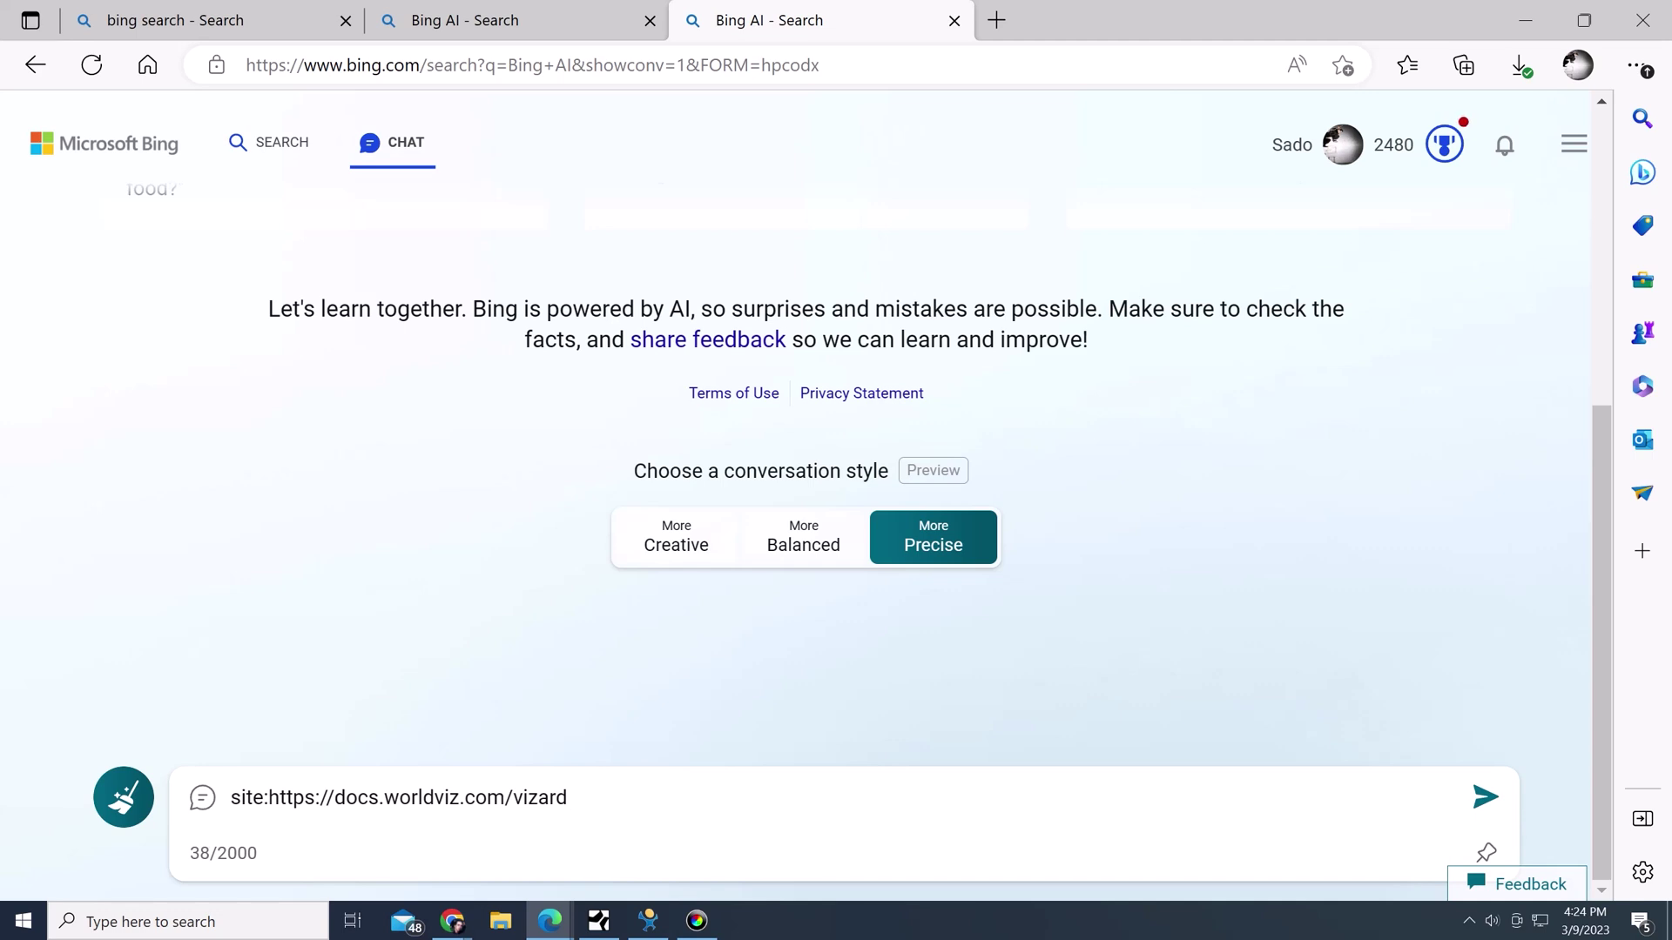
text(how do I create a new vizard scr)
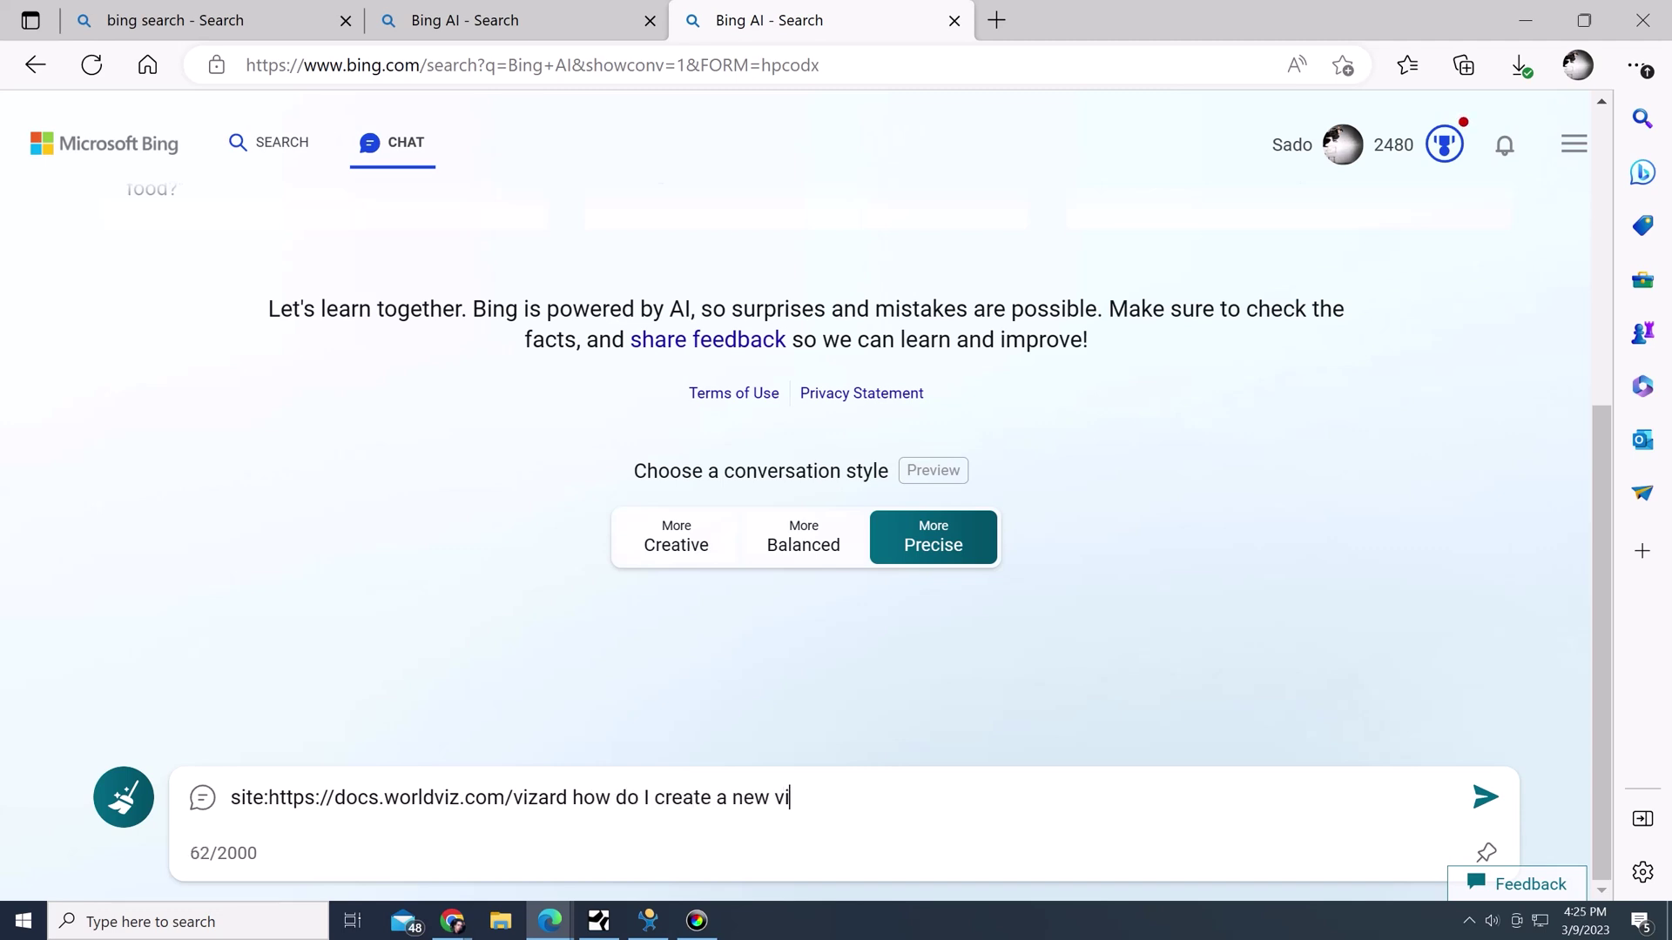
text(ipt?)
key(Return)
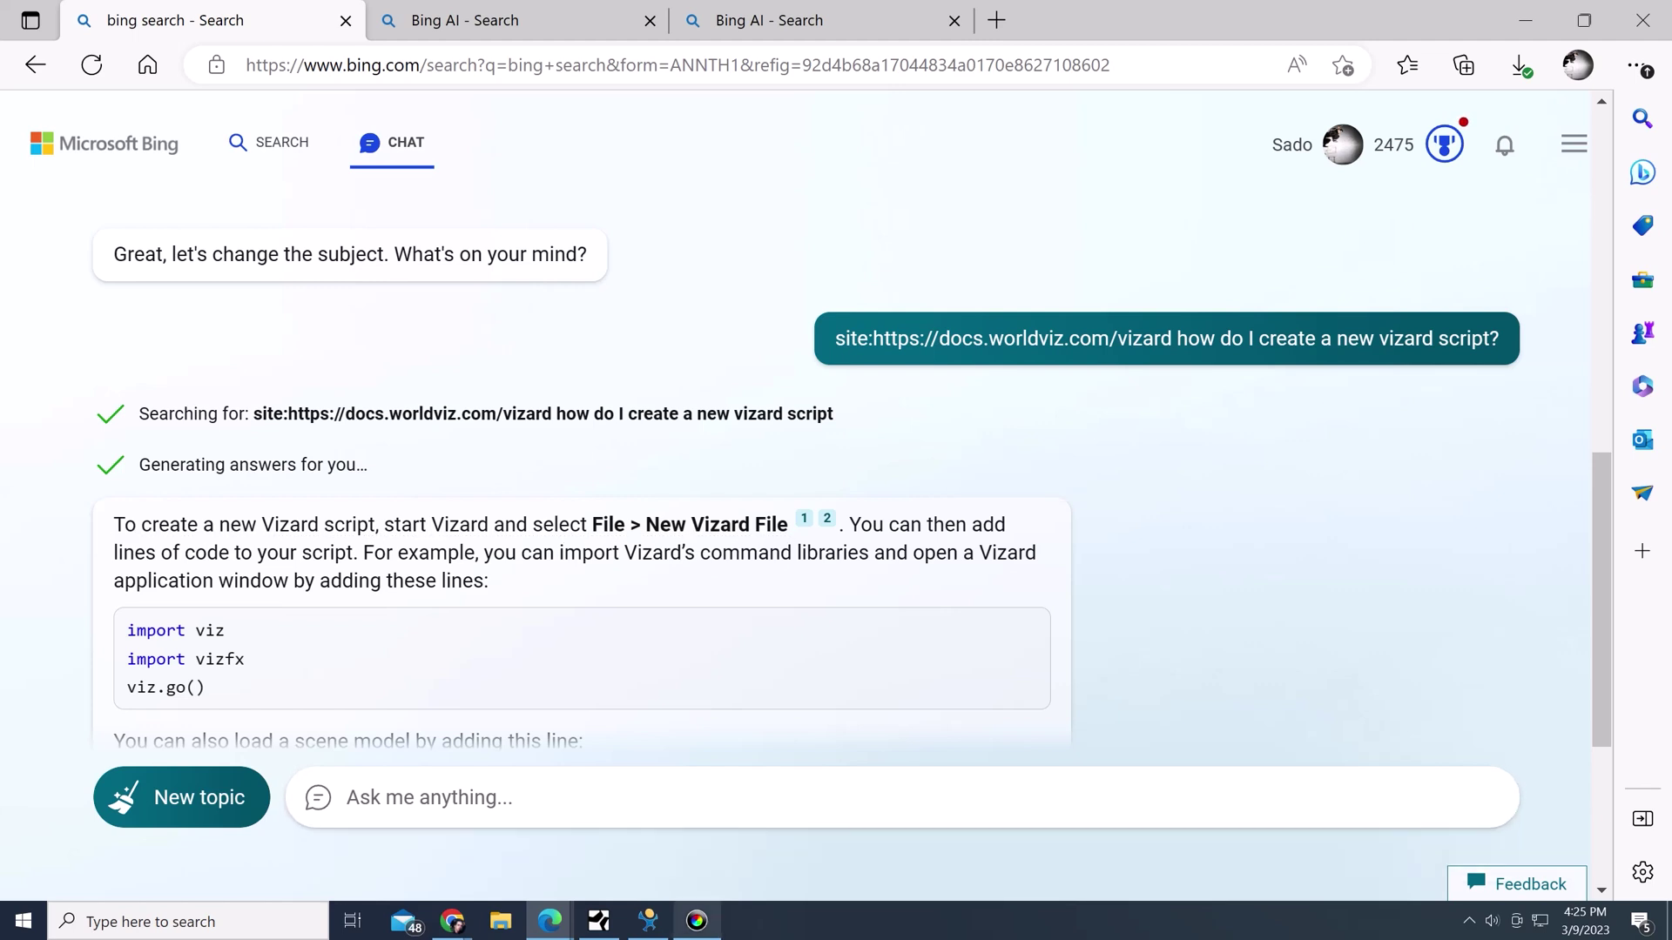
scroll(584, 487, down, 3)
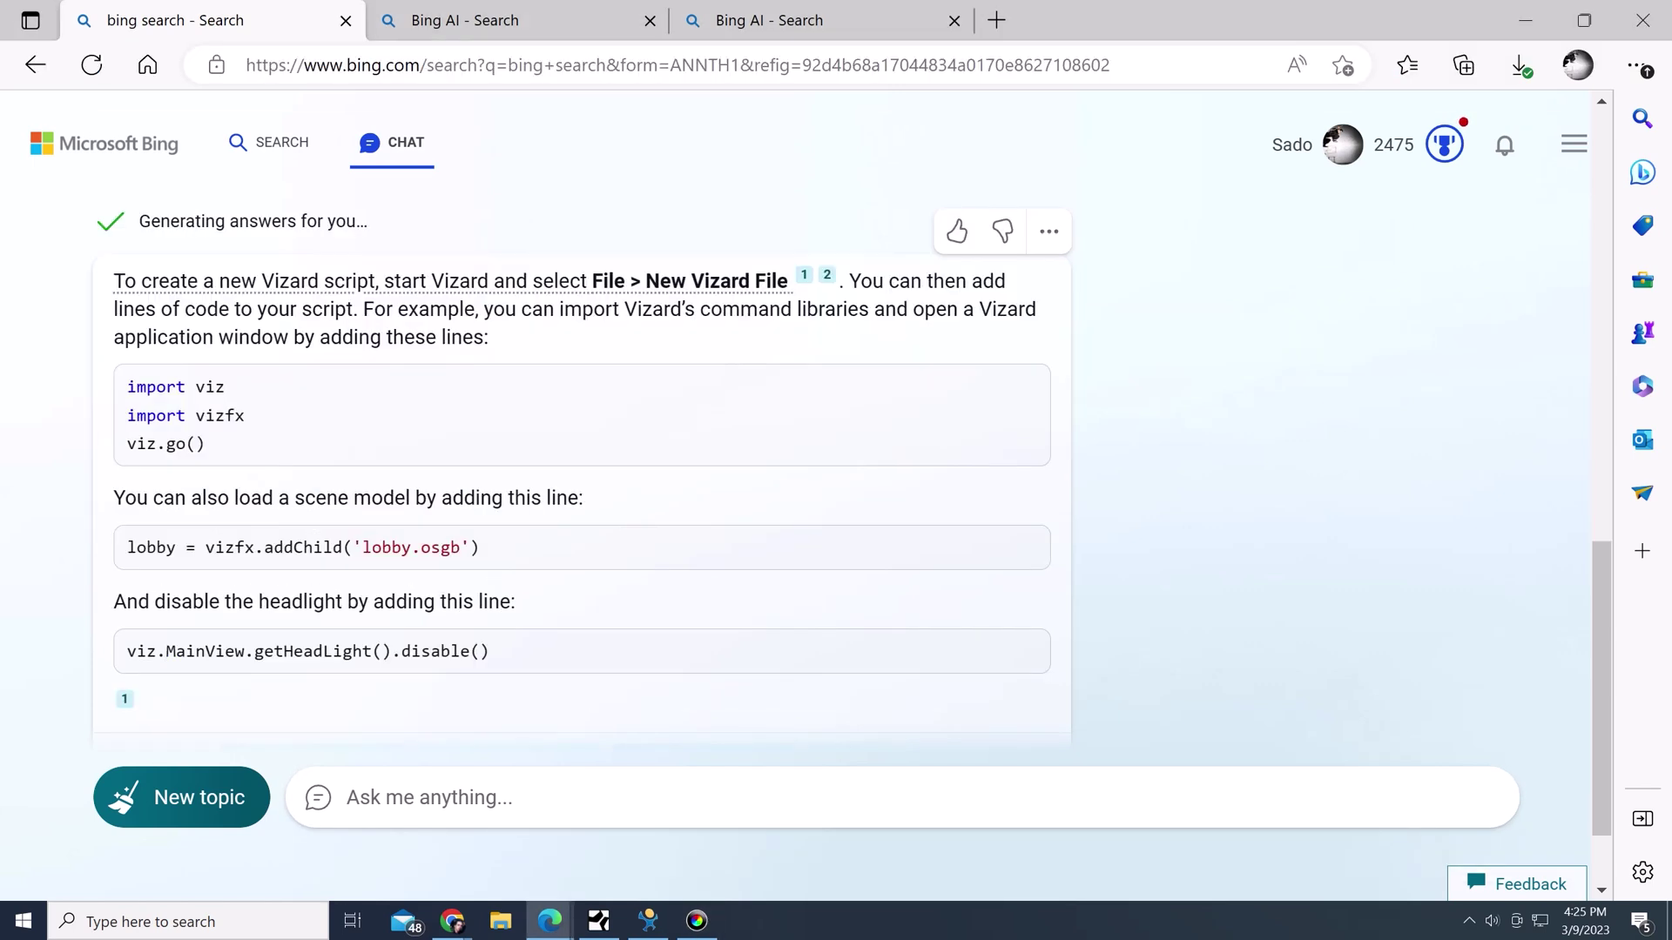
Step: Open the cited Vizard Script tutorial page from citation 1, skim it, and return to the chat
mouse_move(803, 276)
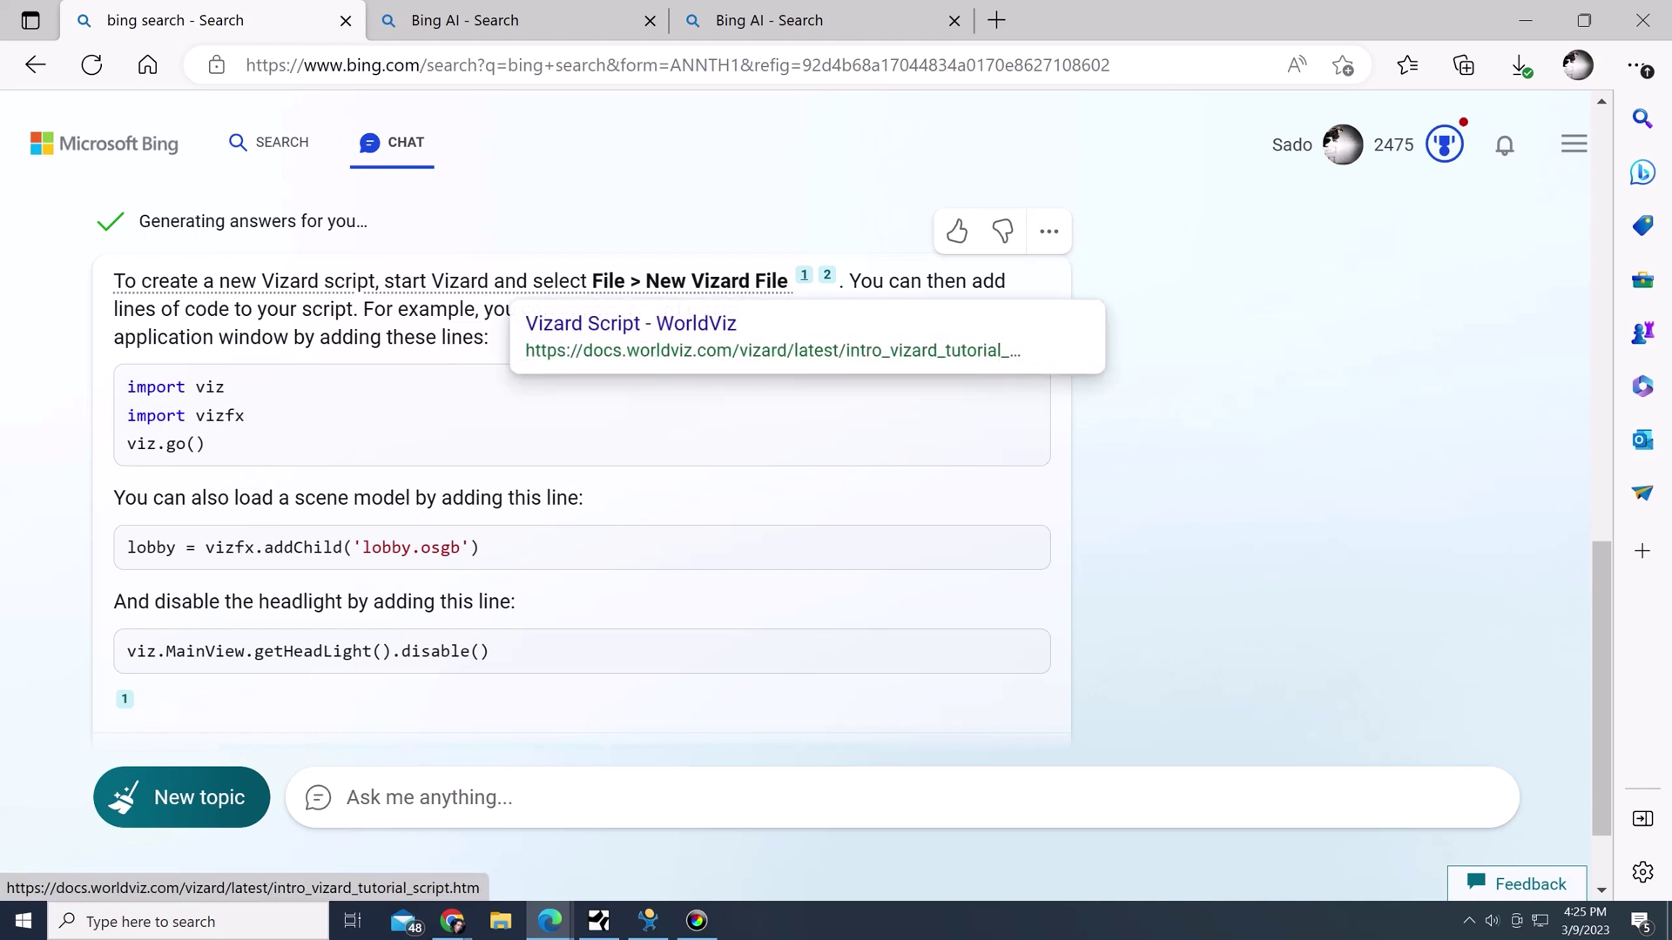
click(804, 275)
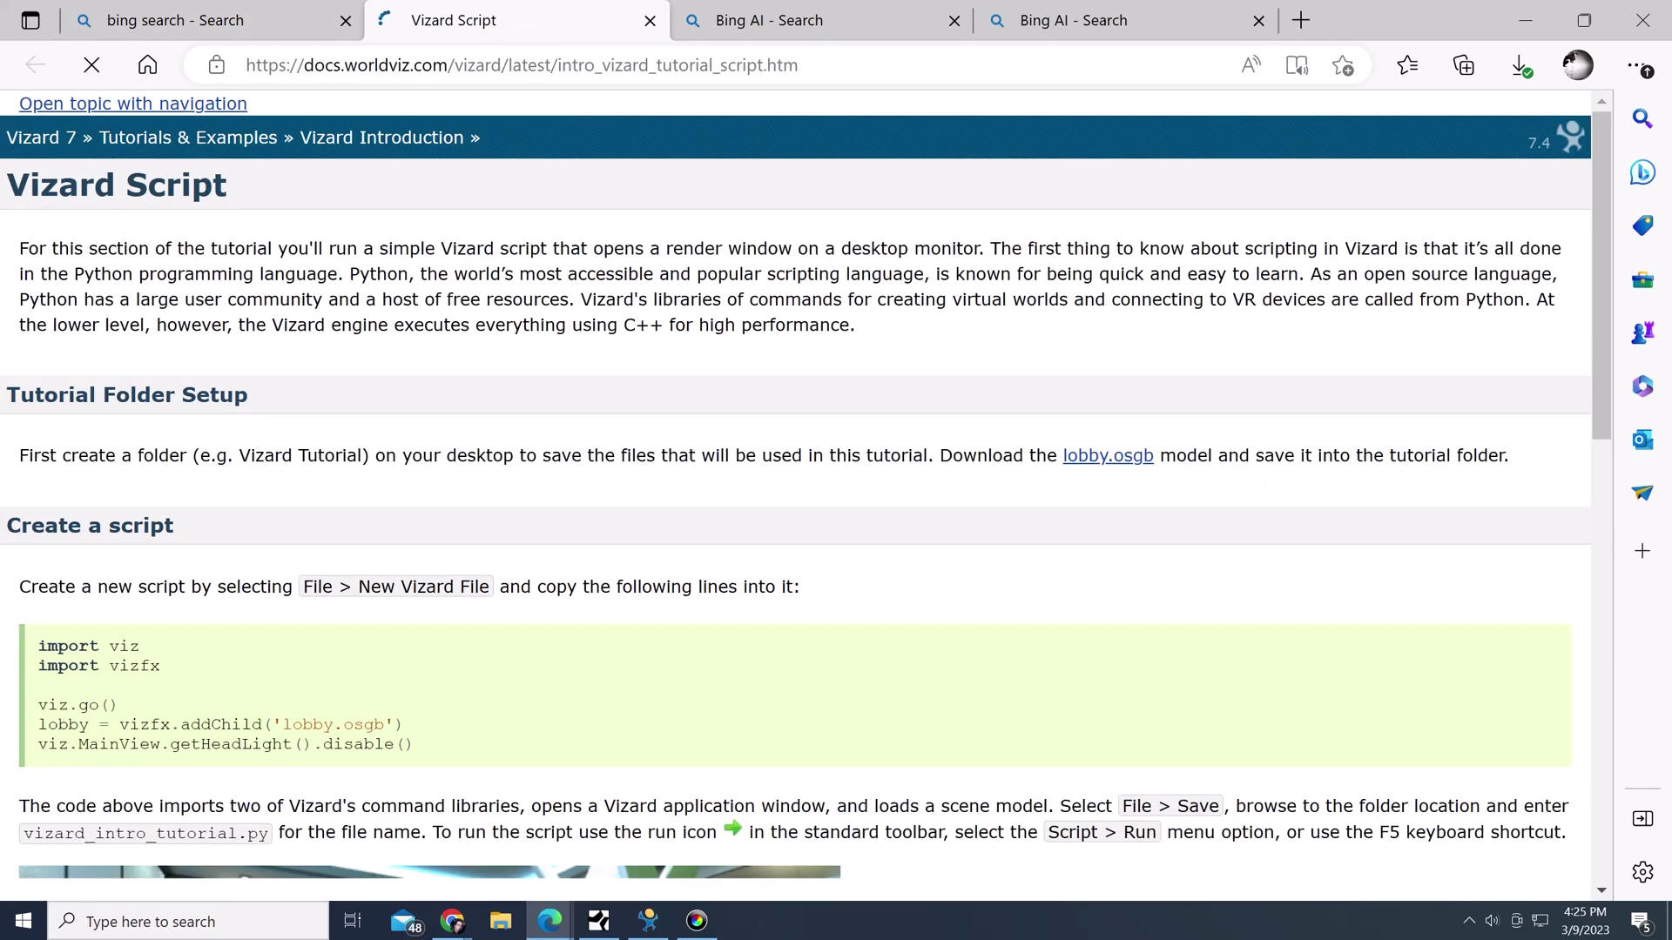
scroll(805, 495, down, 7)
scroll(805, 494, up, 7)
key(ctrl+shift+Tab)
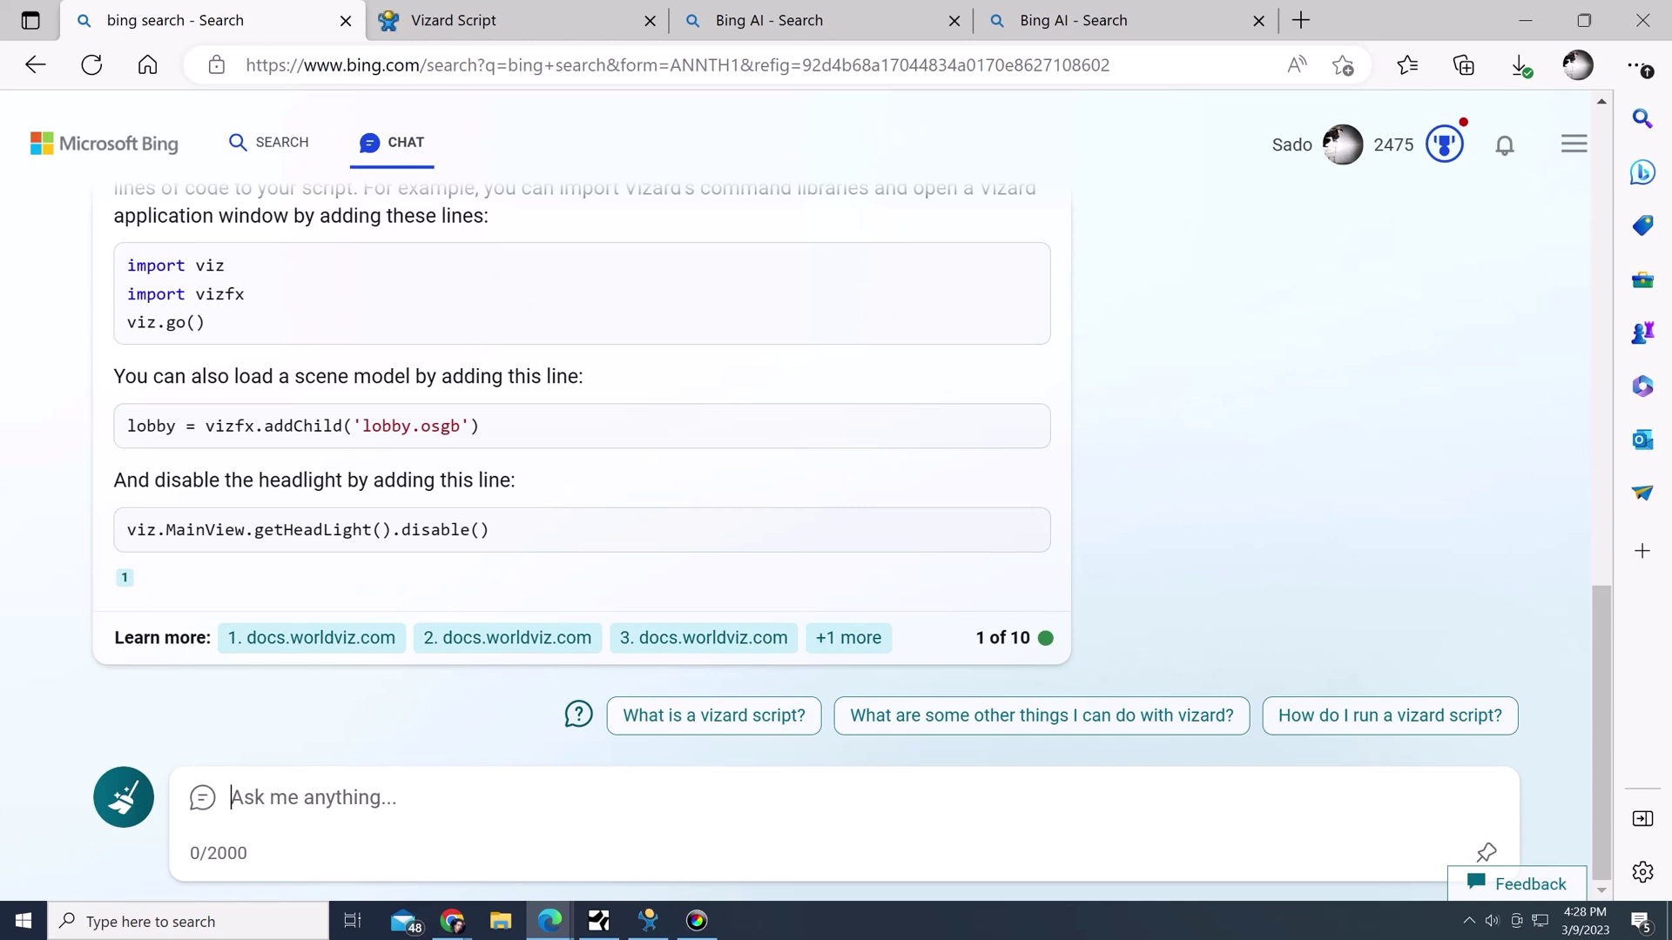
Step: Ask Bing 'Can you walk me through what each line of code is doing?' and review the reply
text(Ca nyo)
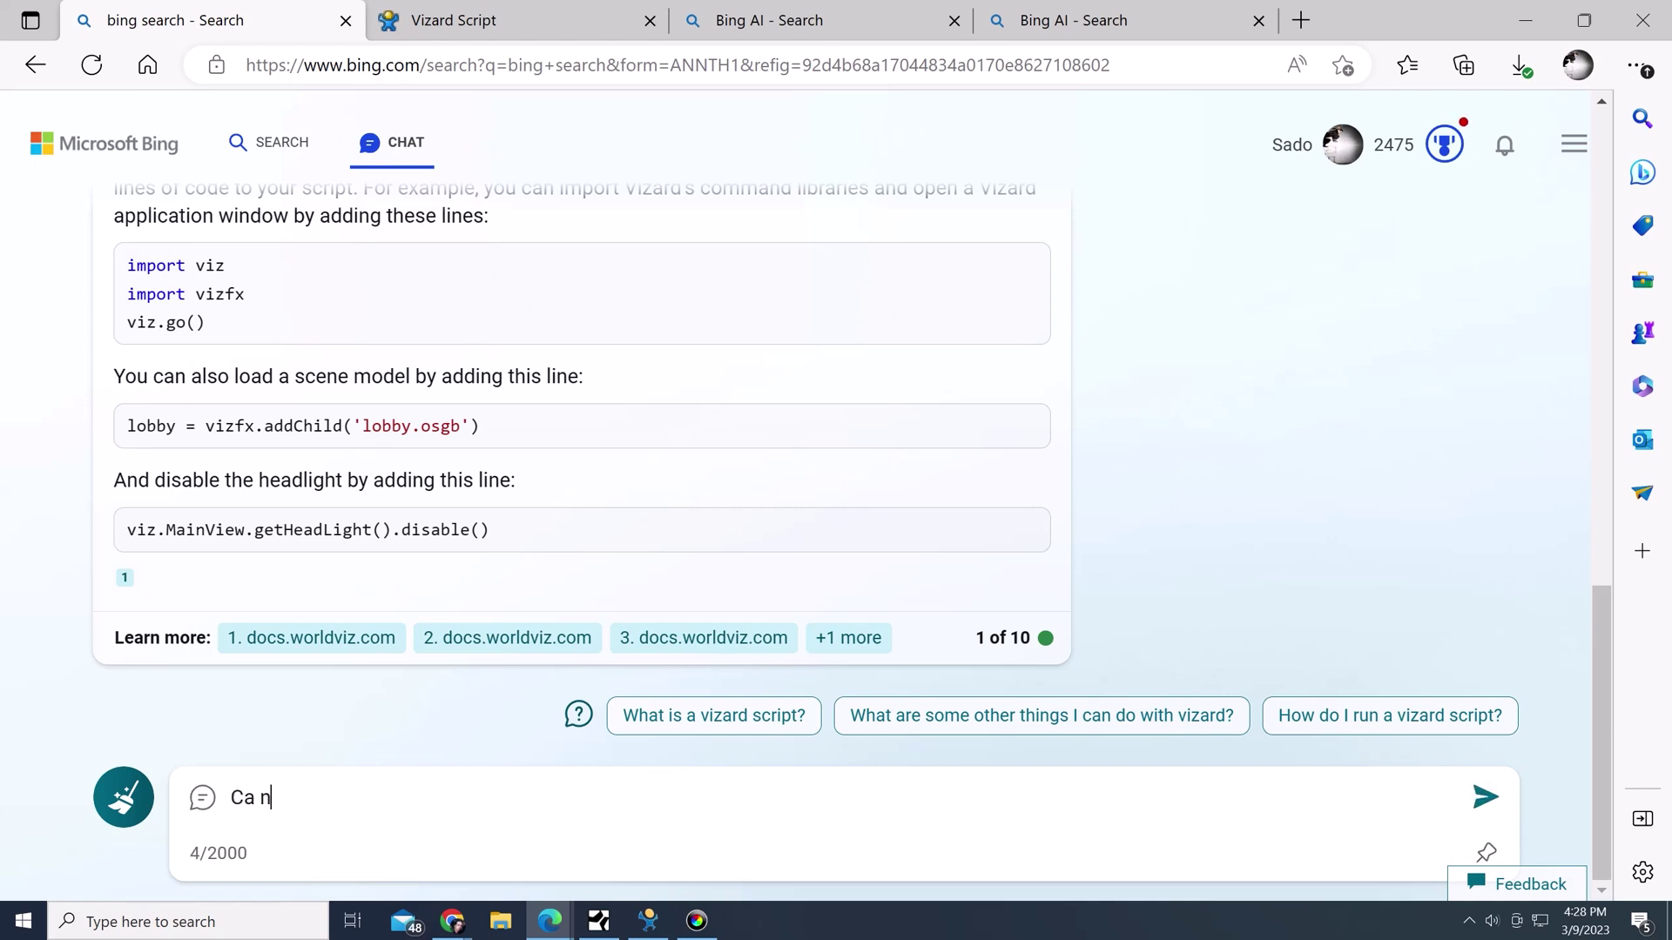
key(BackSpace)
key(BackSpace)
key(BackSpace)
key(BackSpace)
text(n you walk tm)
key(BackSpace)
key(BackSpace)
text(me th)
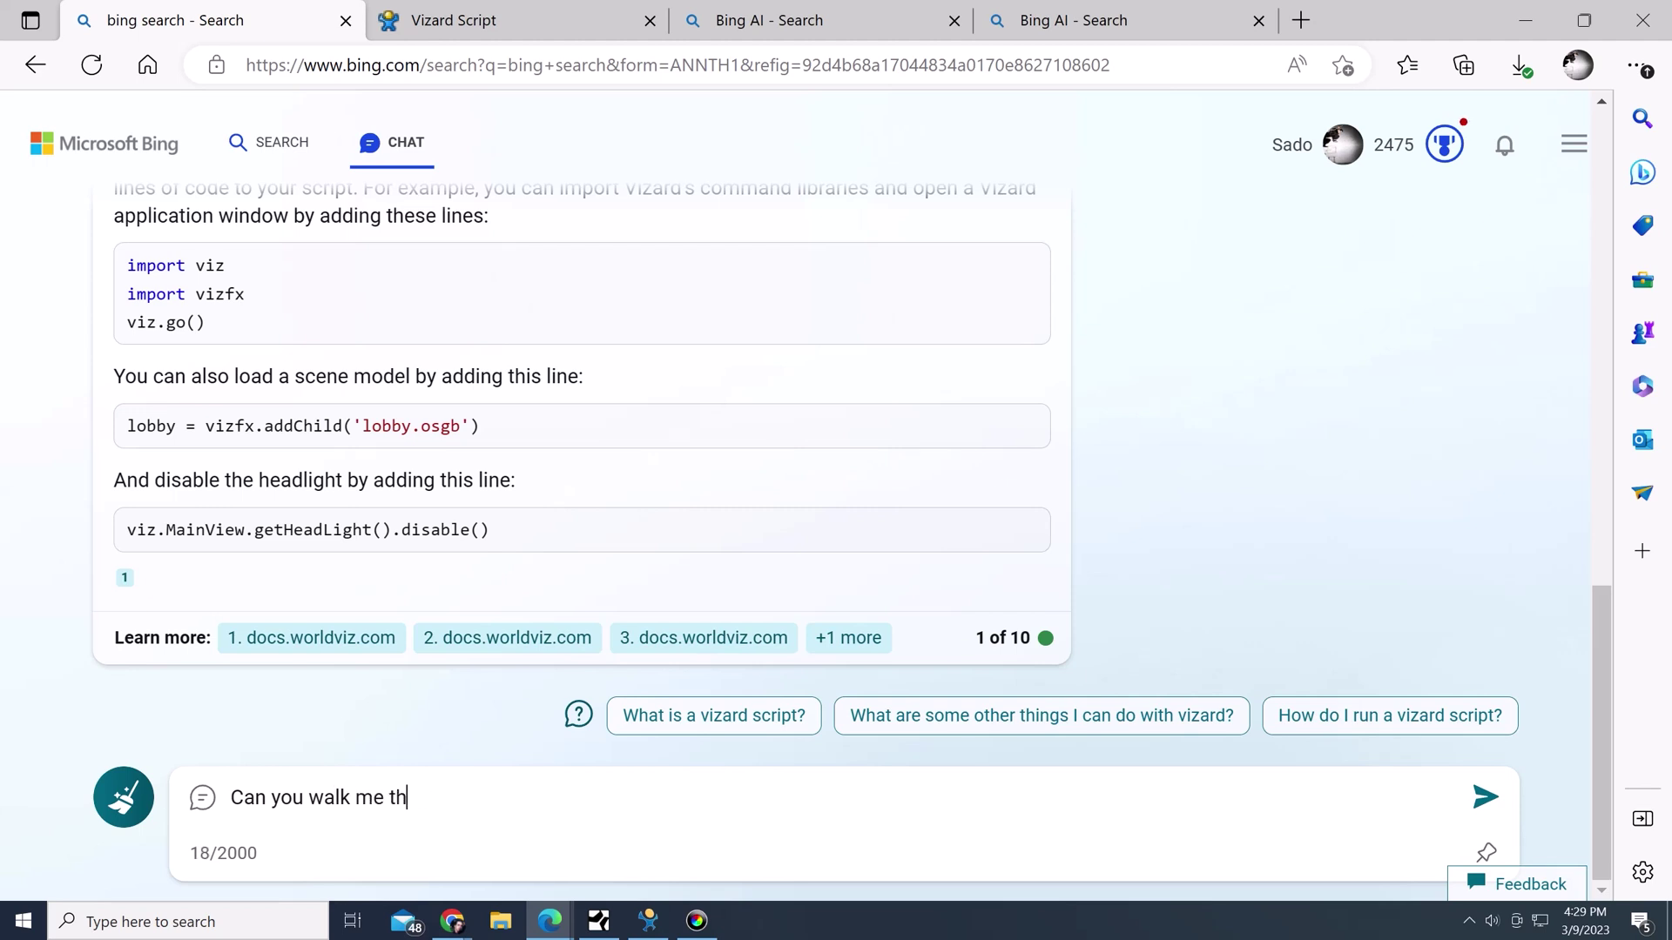
text(rough what eac)
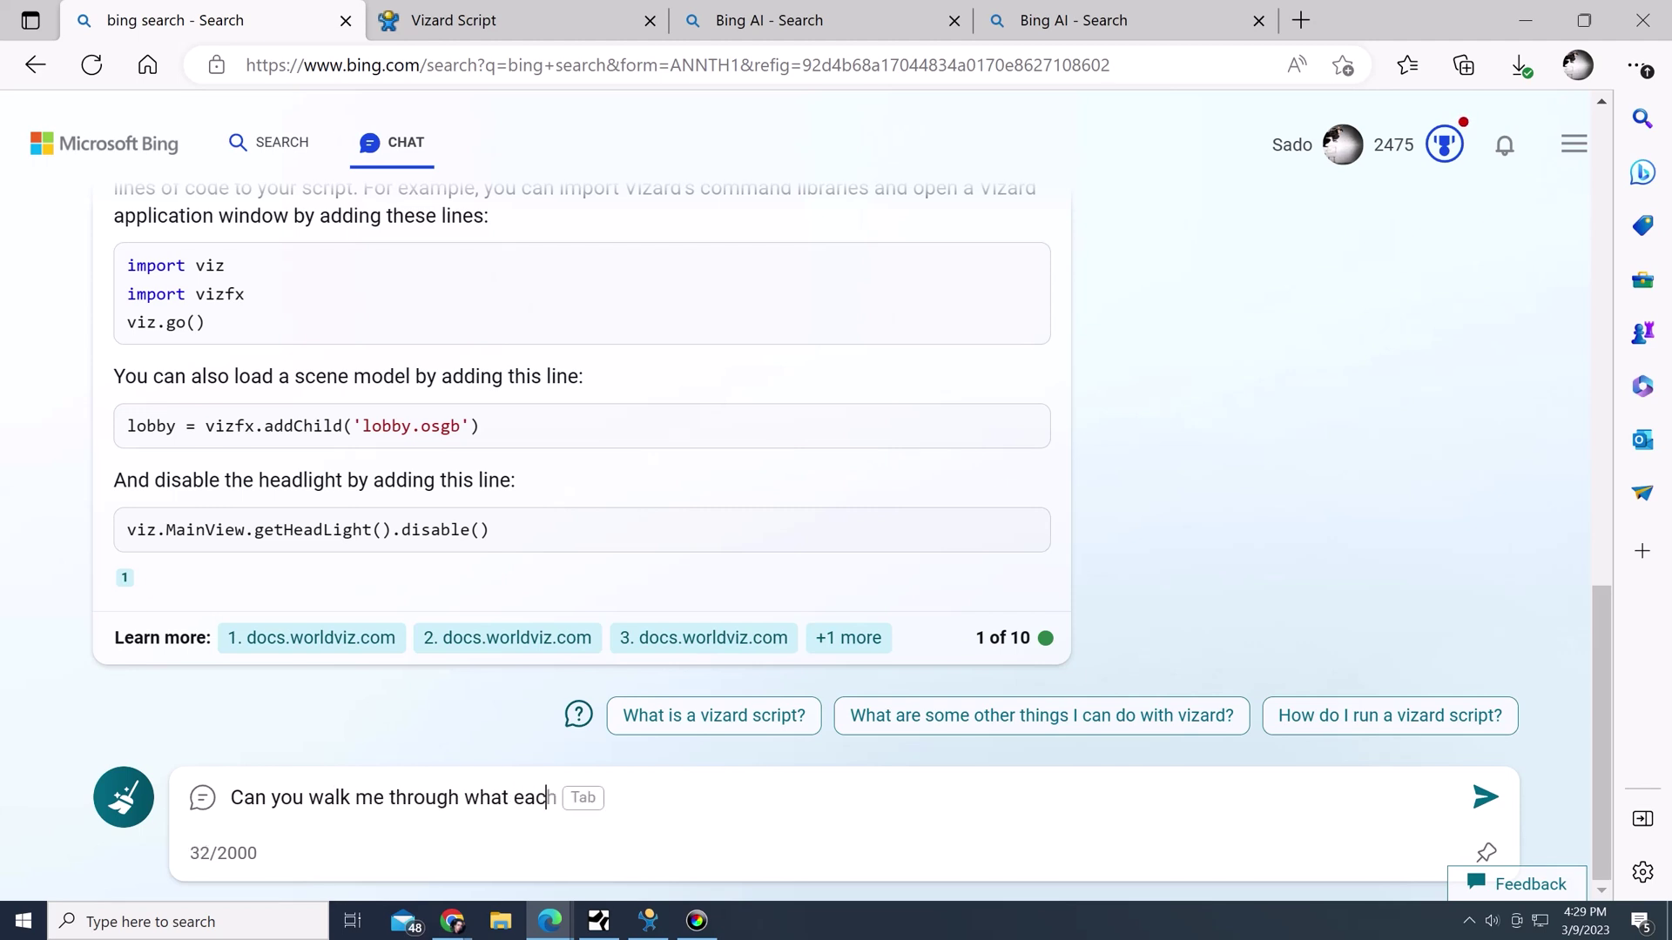
text(h line of code is doing?)
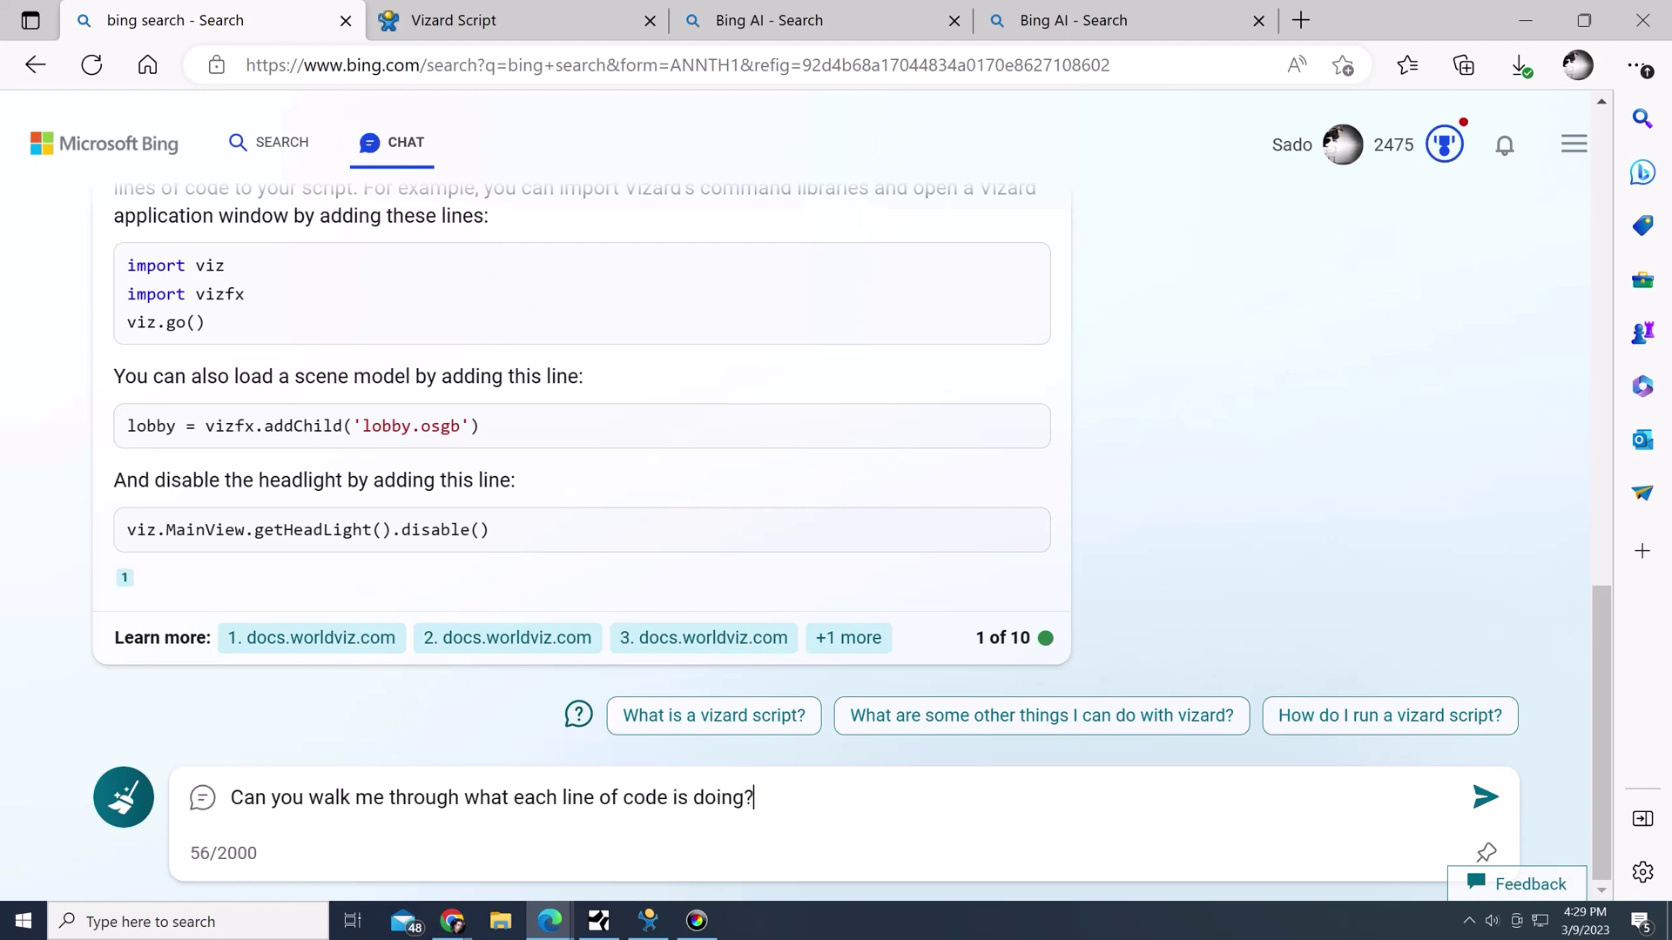
key(Return)
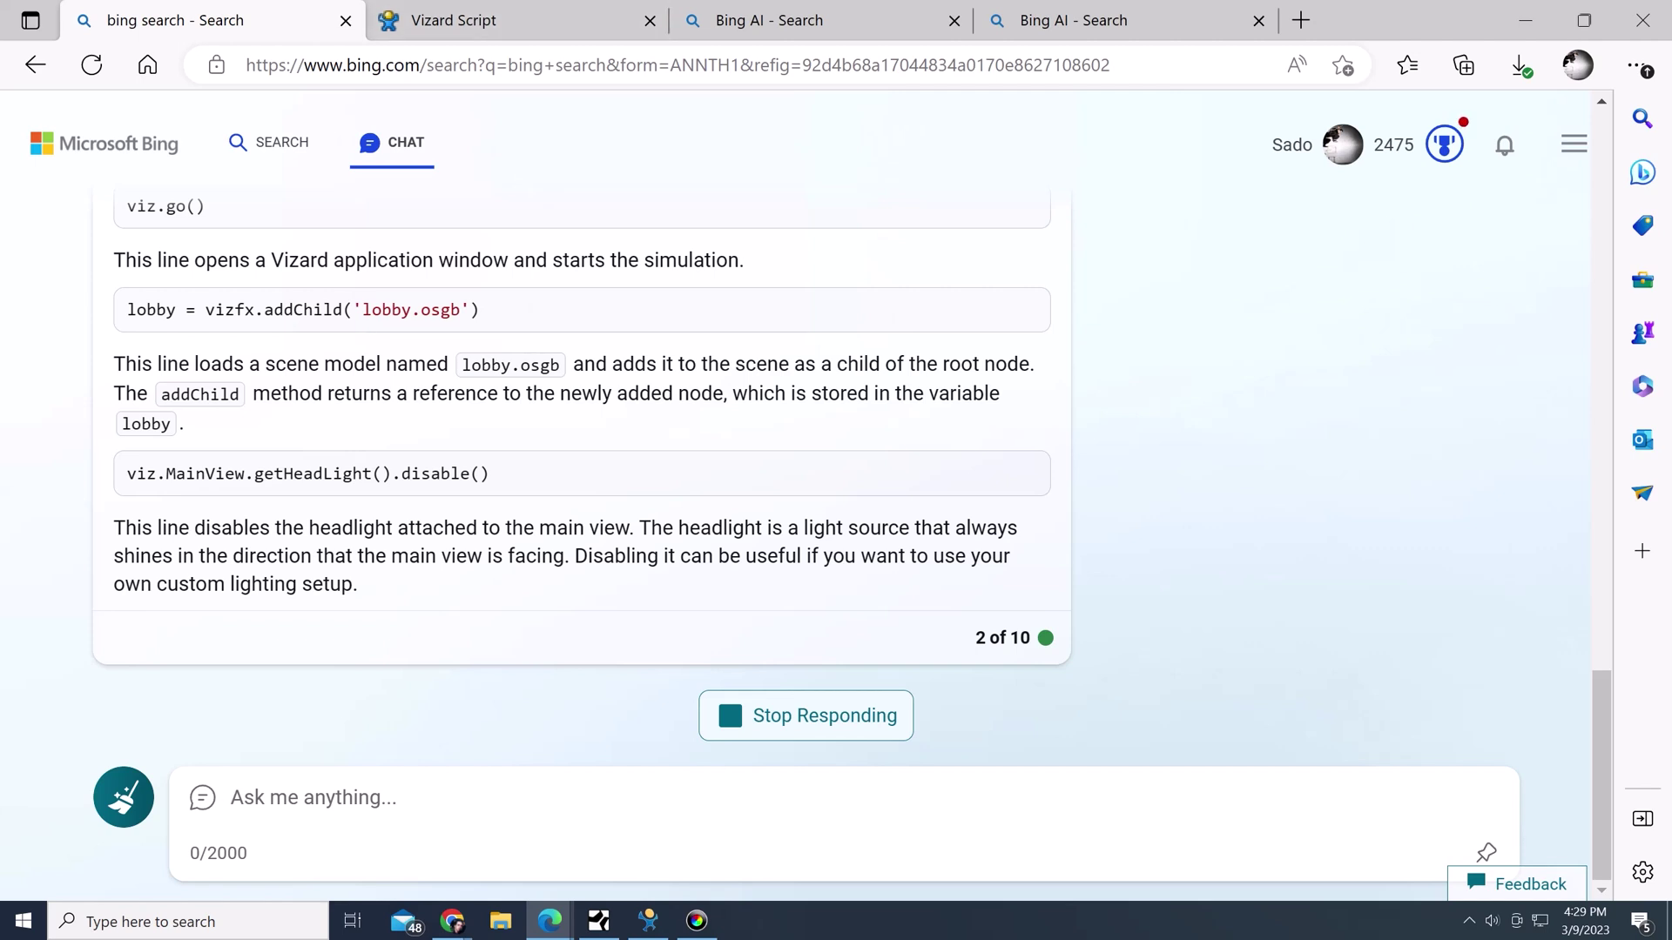
scroll(581, 470, up, 4)
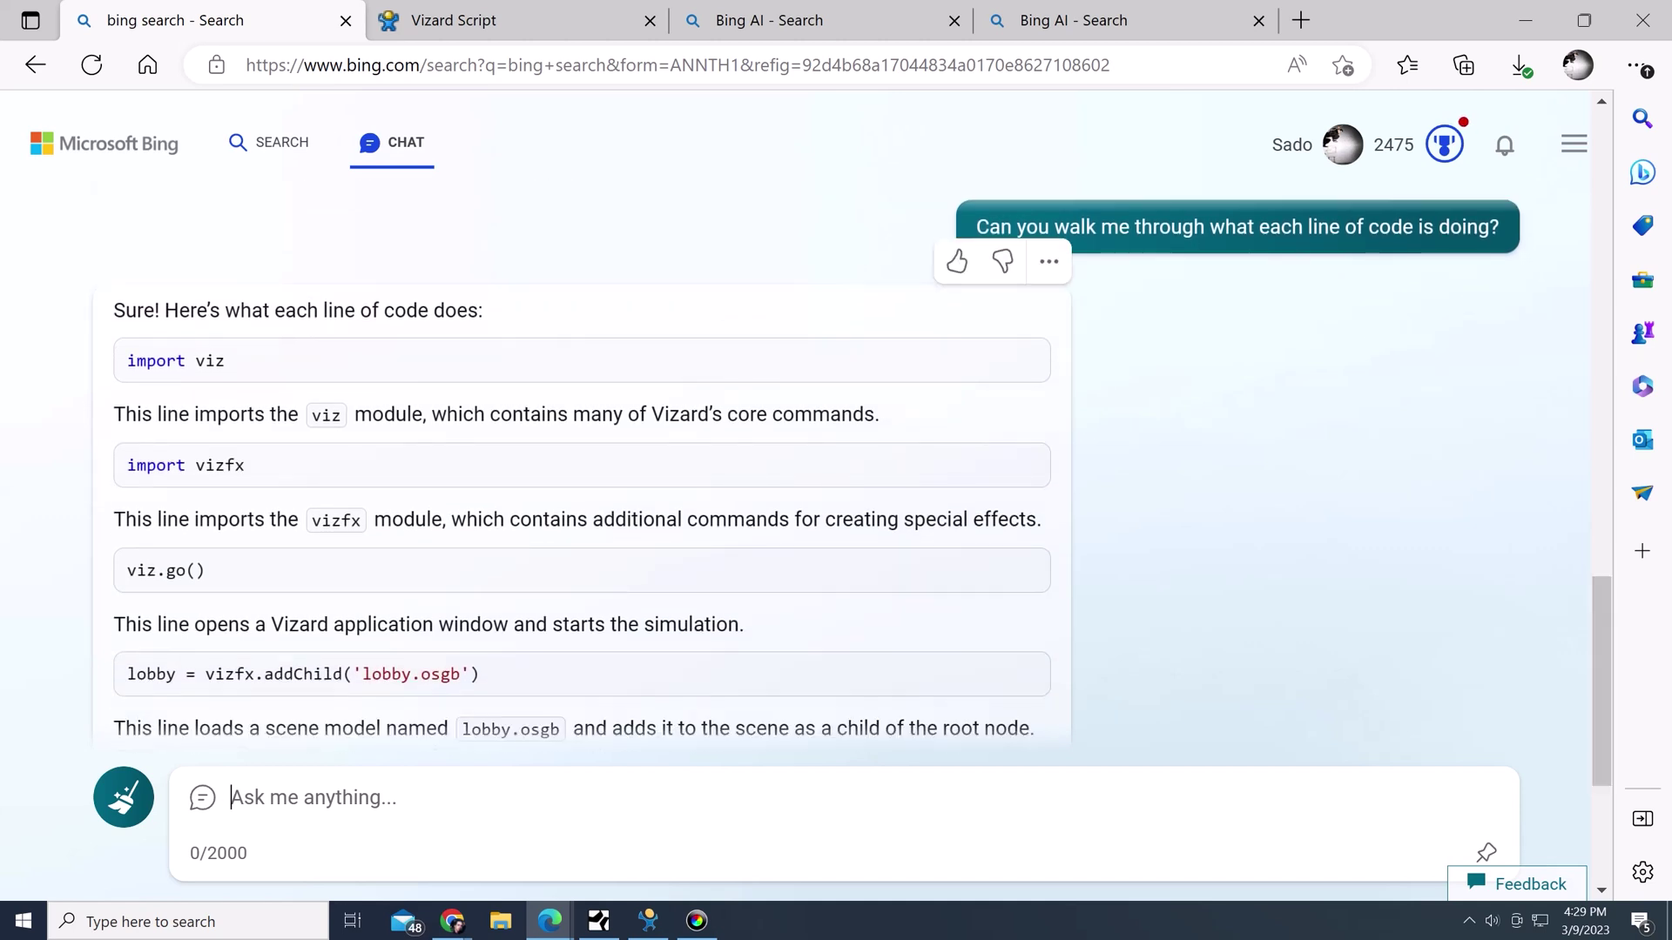
Step: Scroll back through the earlier Bing chat answers to review them
click(348, 798)
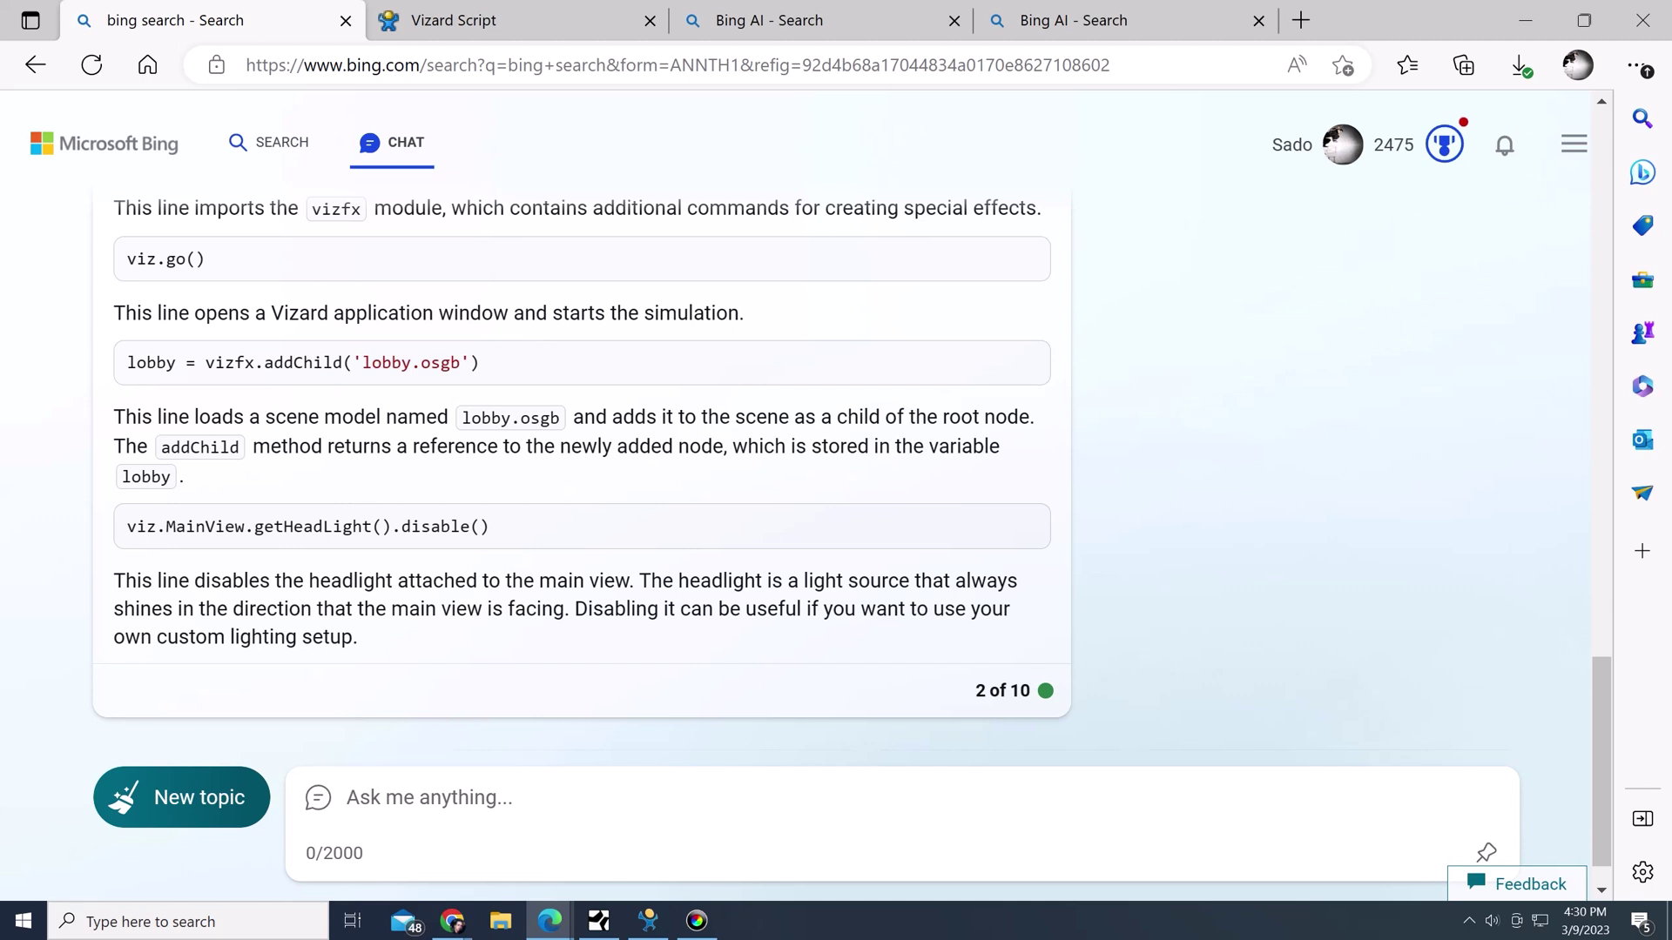
scroll(582, 453, up, 4)
scroll(582, 453, up, 3)
scroll(582, 453, up, 10)
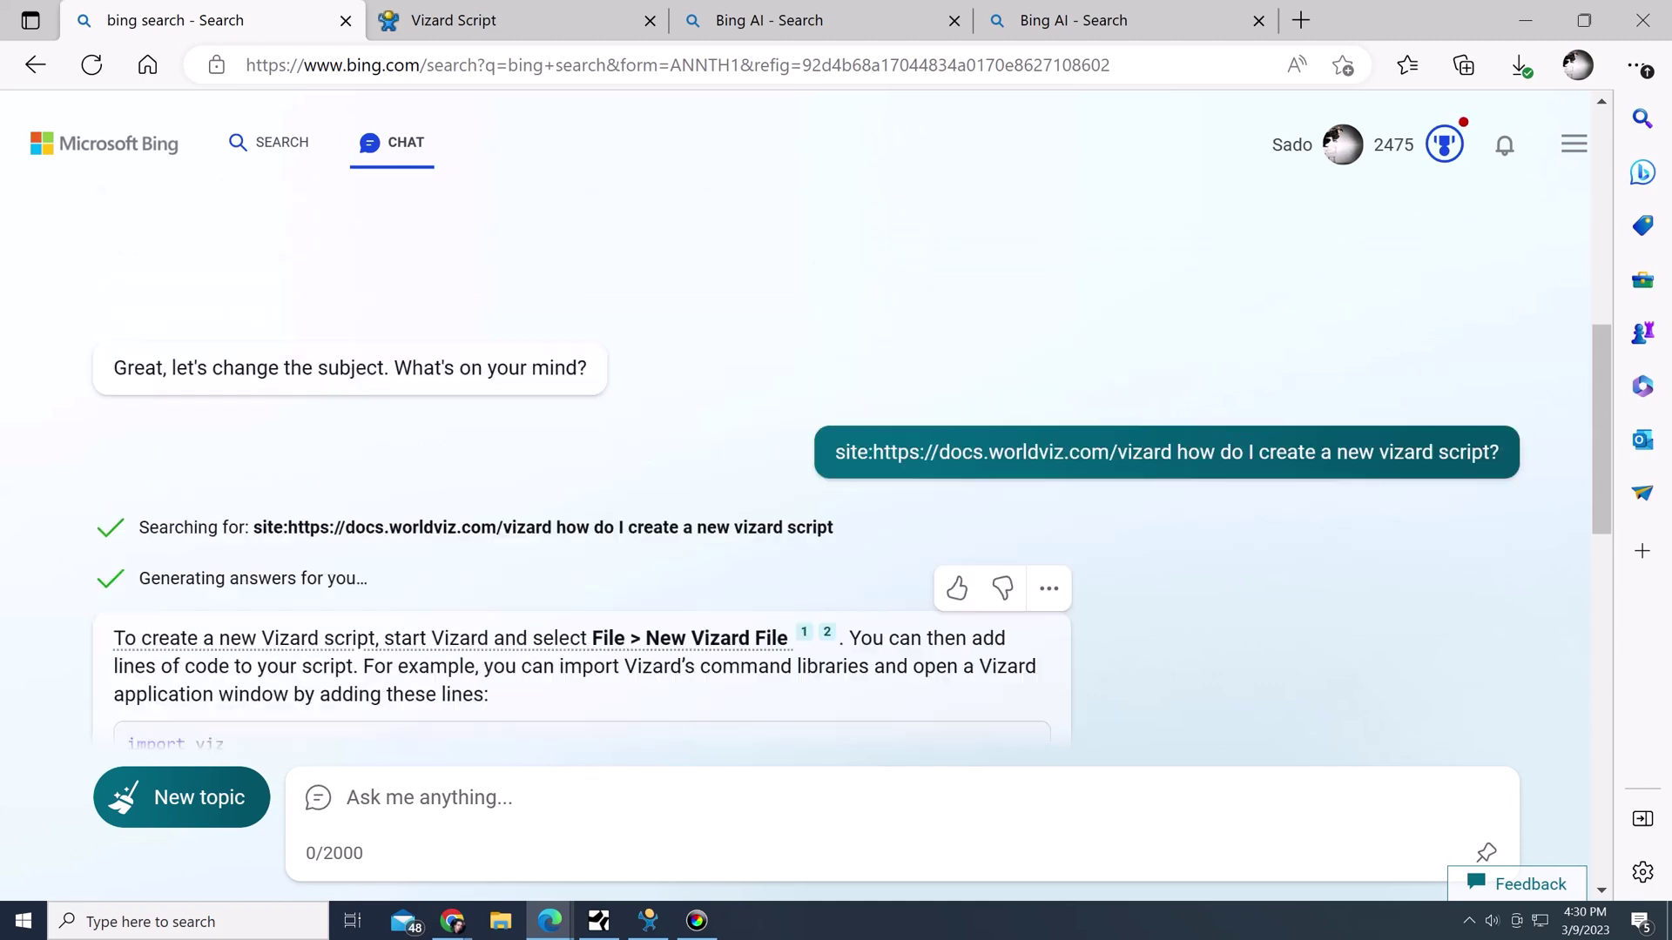
scroll(582, 452, down, 15)
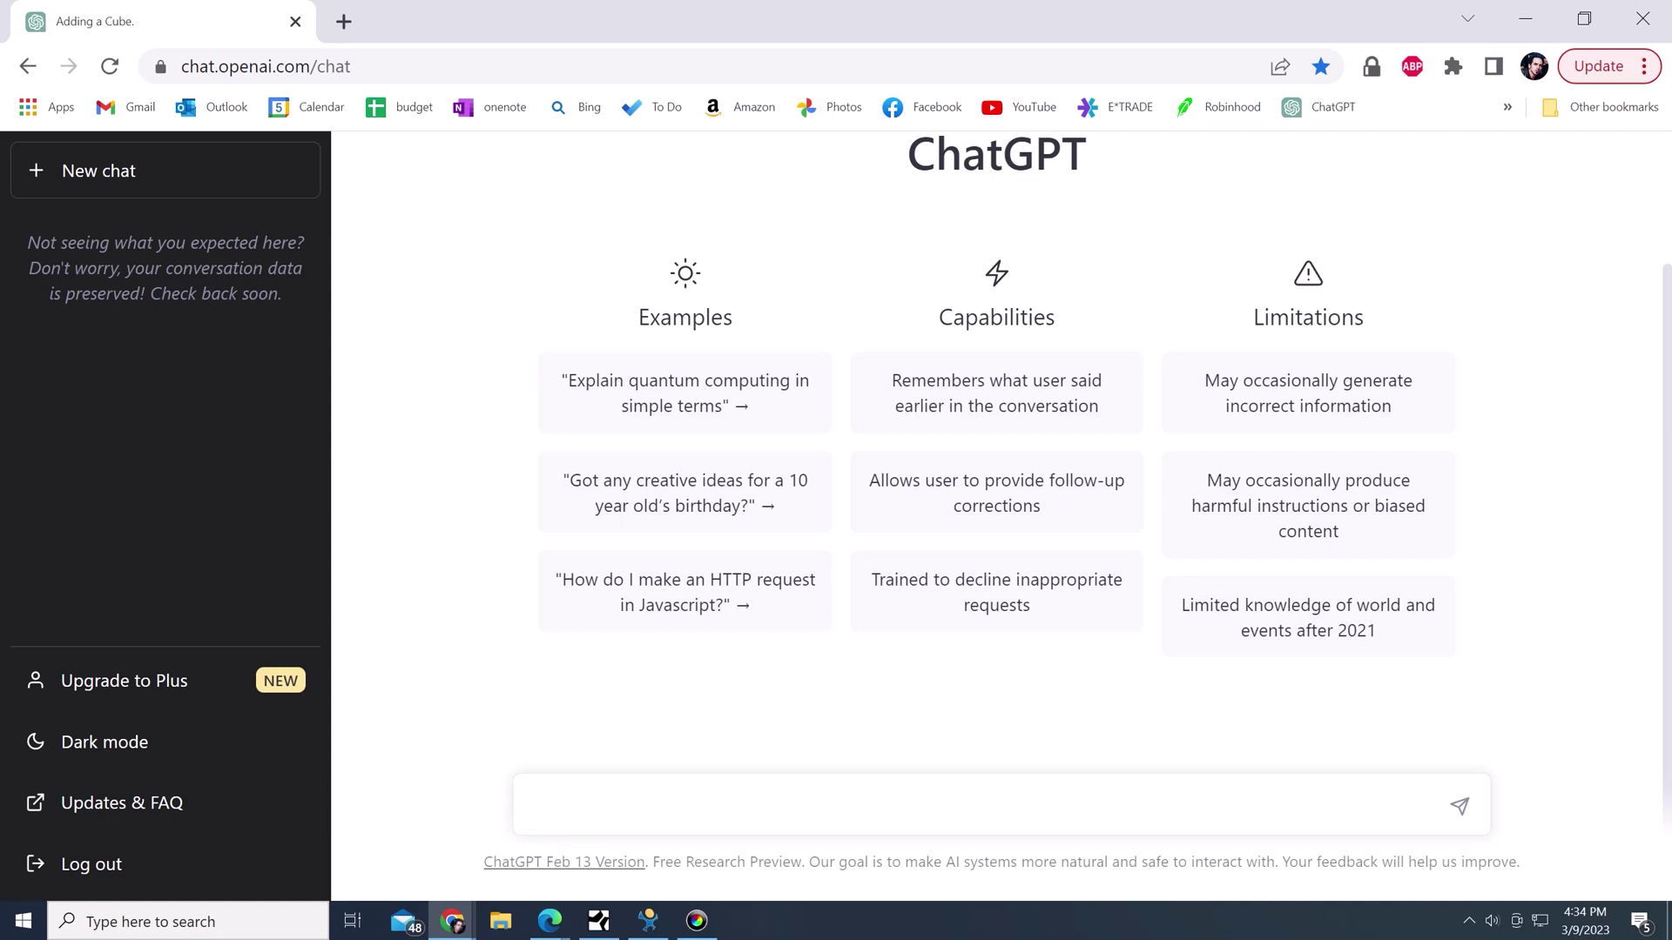
mouse_move(550, 920)
click(650, 840)
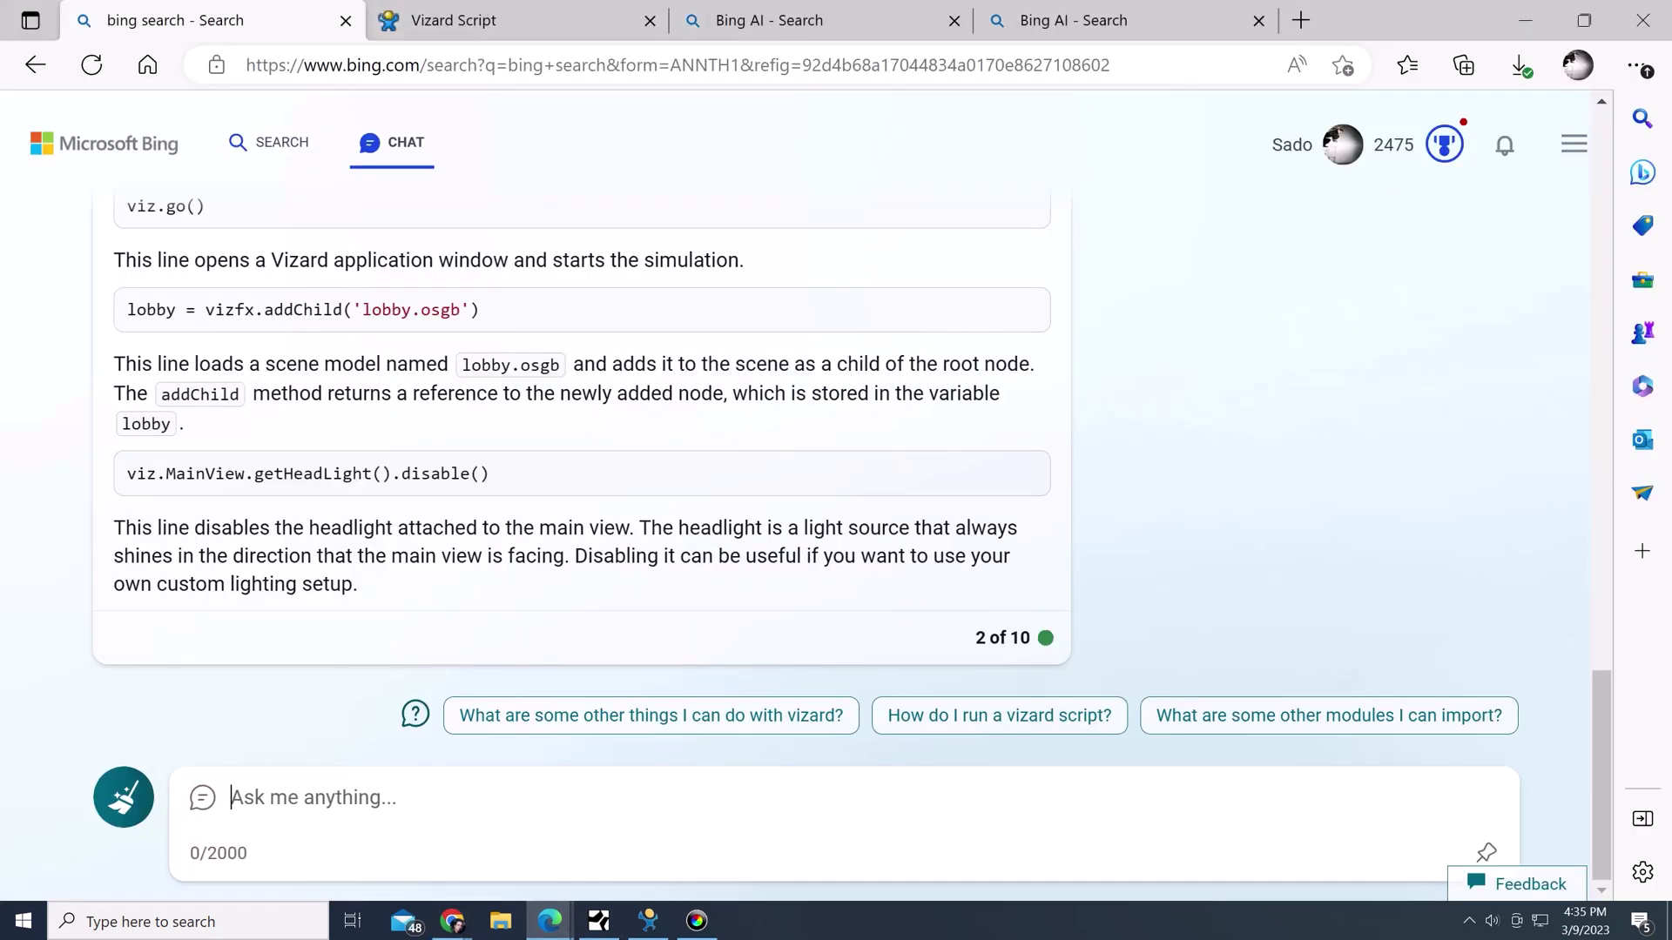
key(alt+Tab)
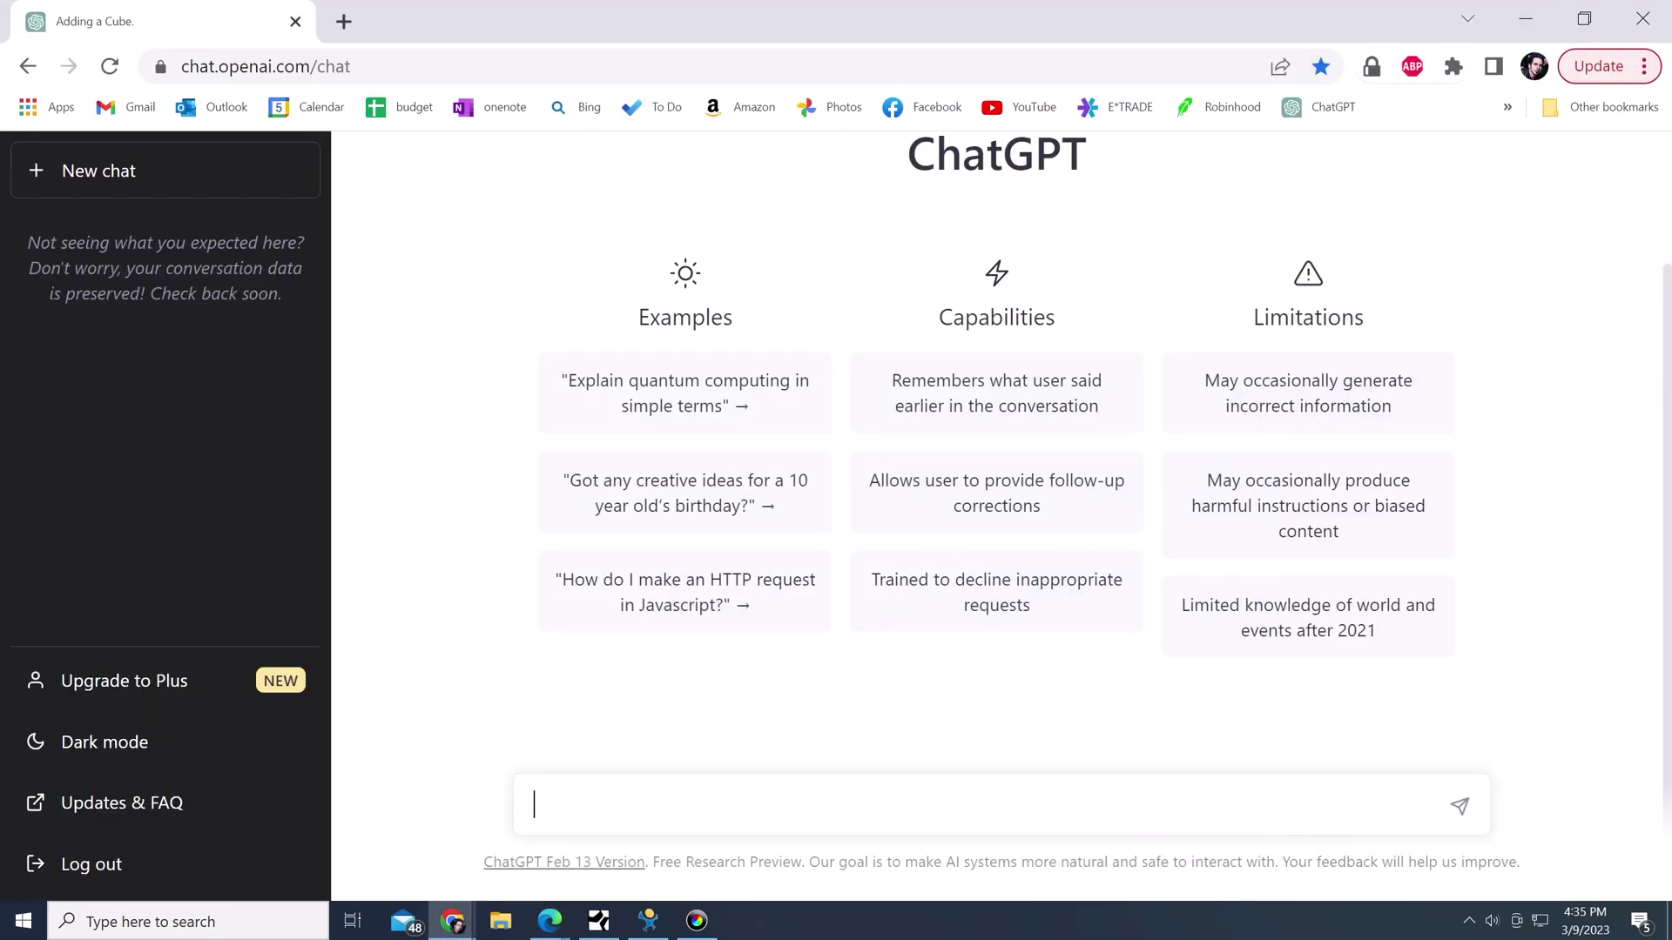
Step: Copy the selected SampleScene.py code in Vizard and switch back to ChatGPT
mouse_move(648, 920)
click(644, 832)
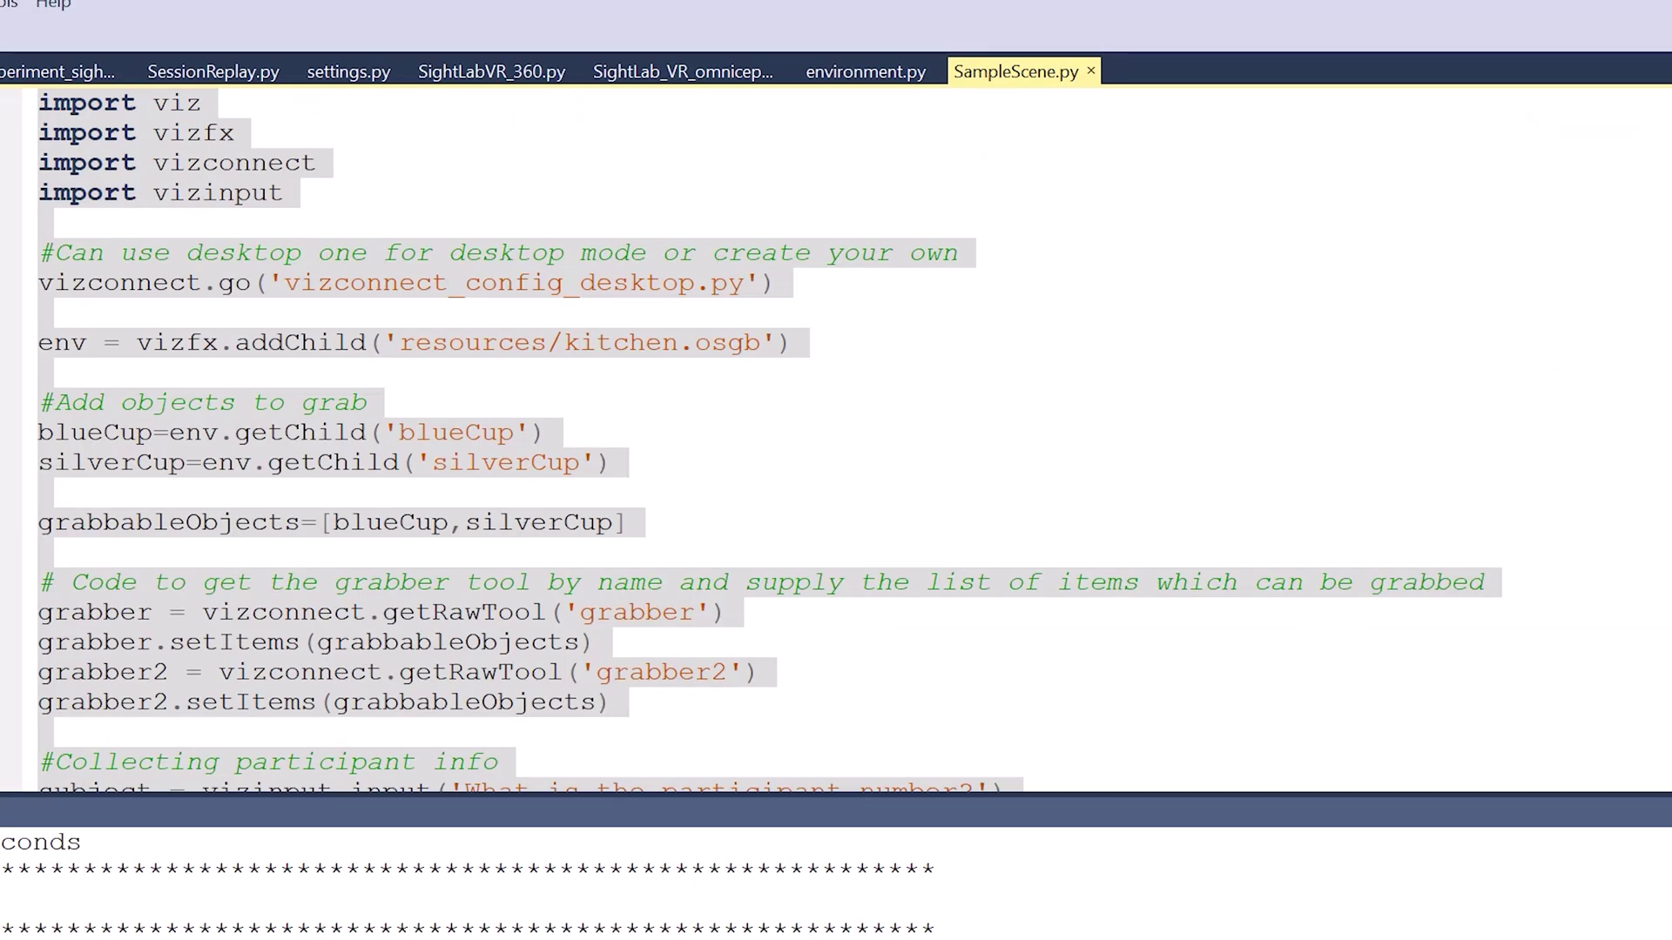
right_click(204, 185)
click(261, 423)
key(alt+Tab)
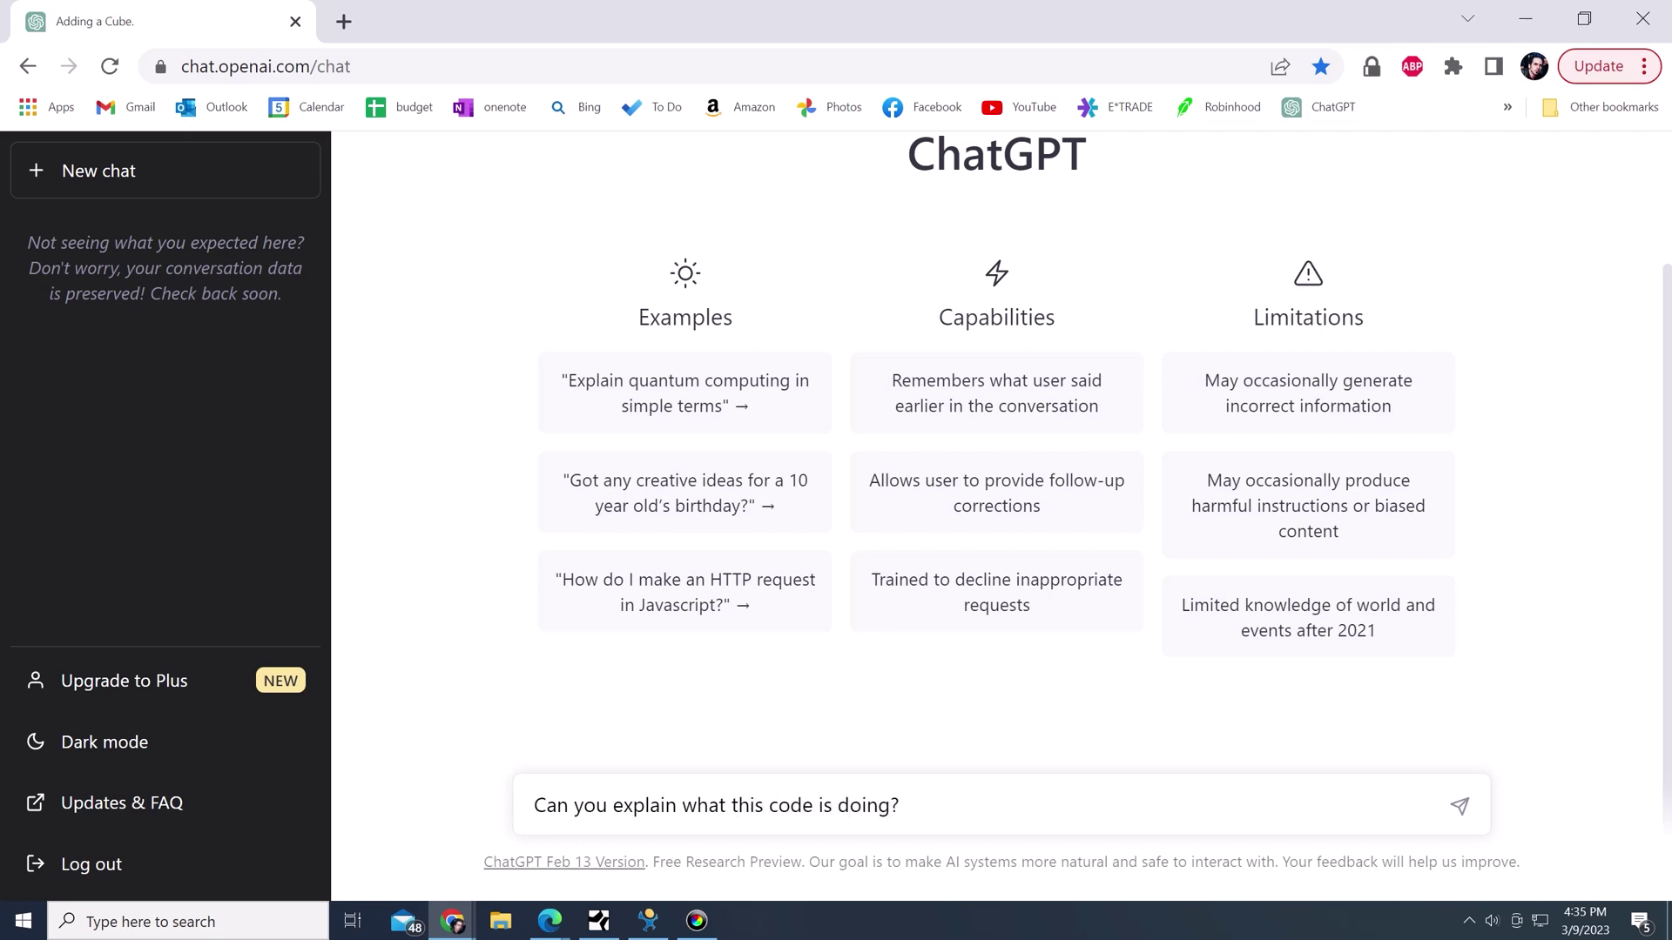
Step: Paste the copied script on a new line below the question and send it to ChatGPT
key(shift+Return)
key(shift+Return)
key(ctrl+v)
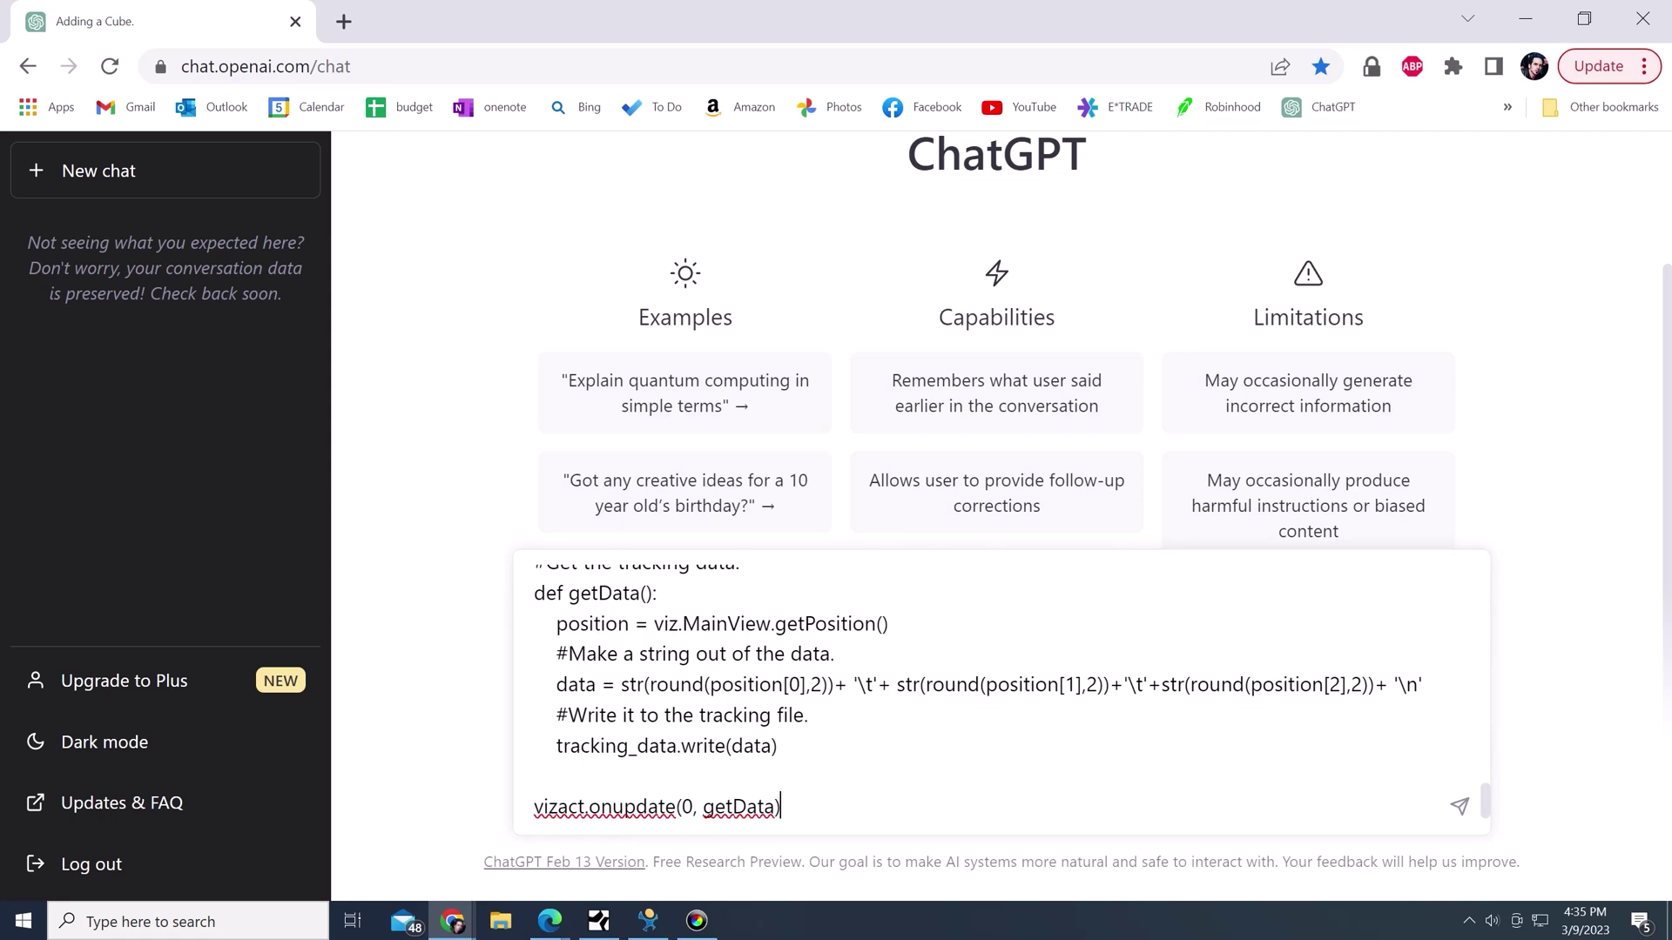
key(Return)
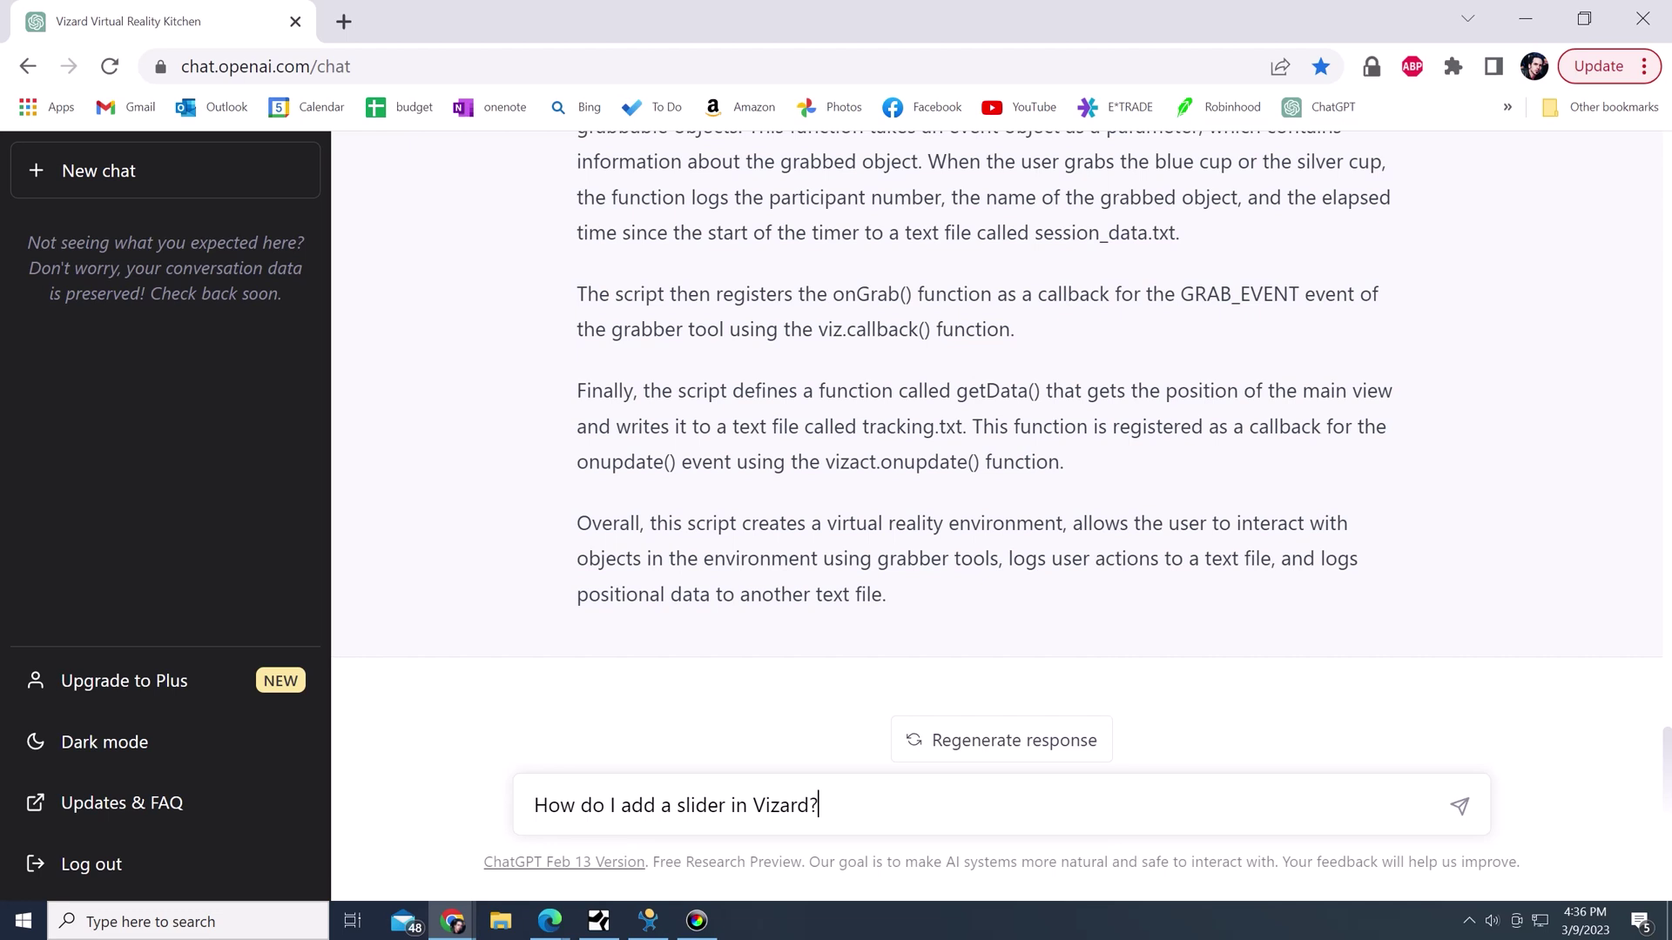
Step: Send ChatGPT the slider question and a question about 3D models in Vizard, checking Bing Chat in between
key(Return)
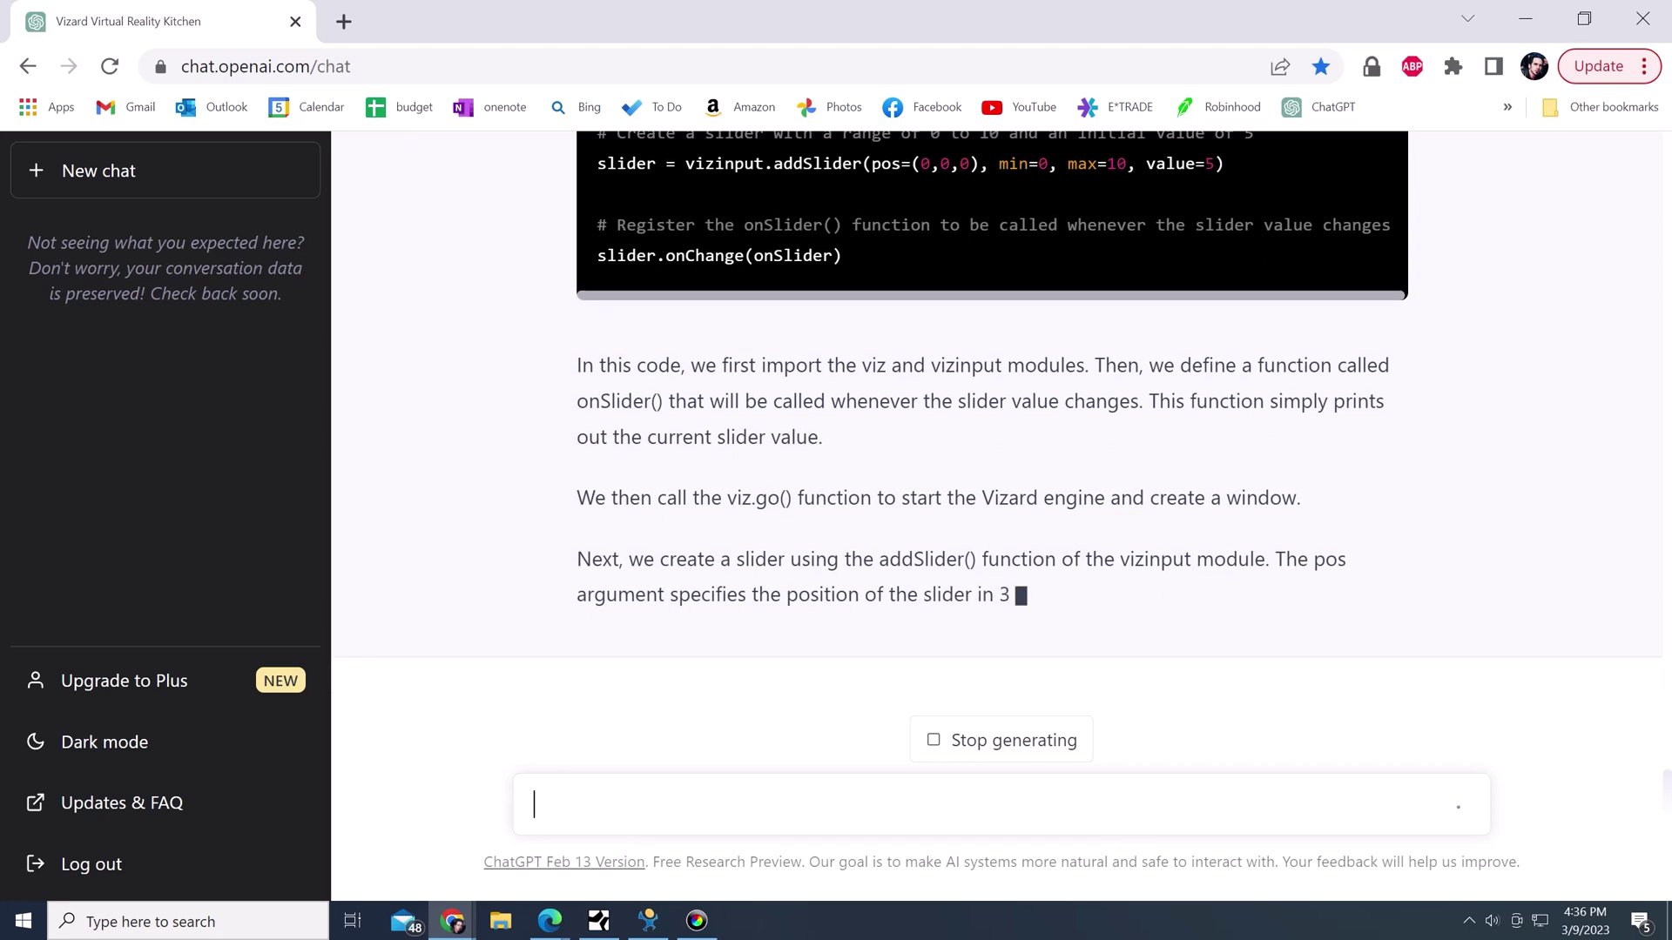
mouse_move(549, 920)
click(654, 836)
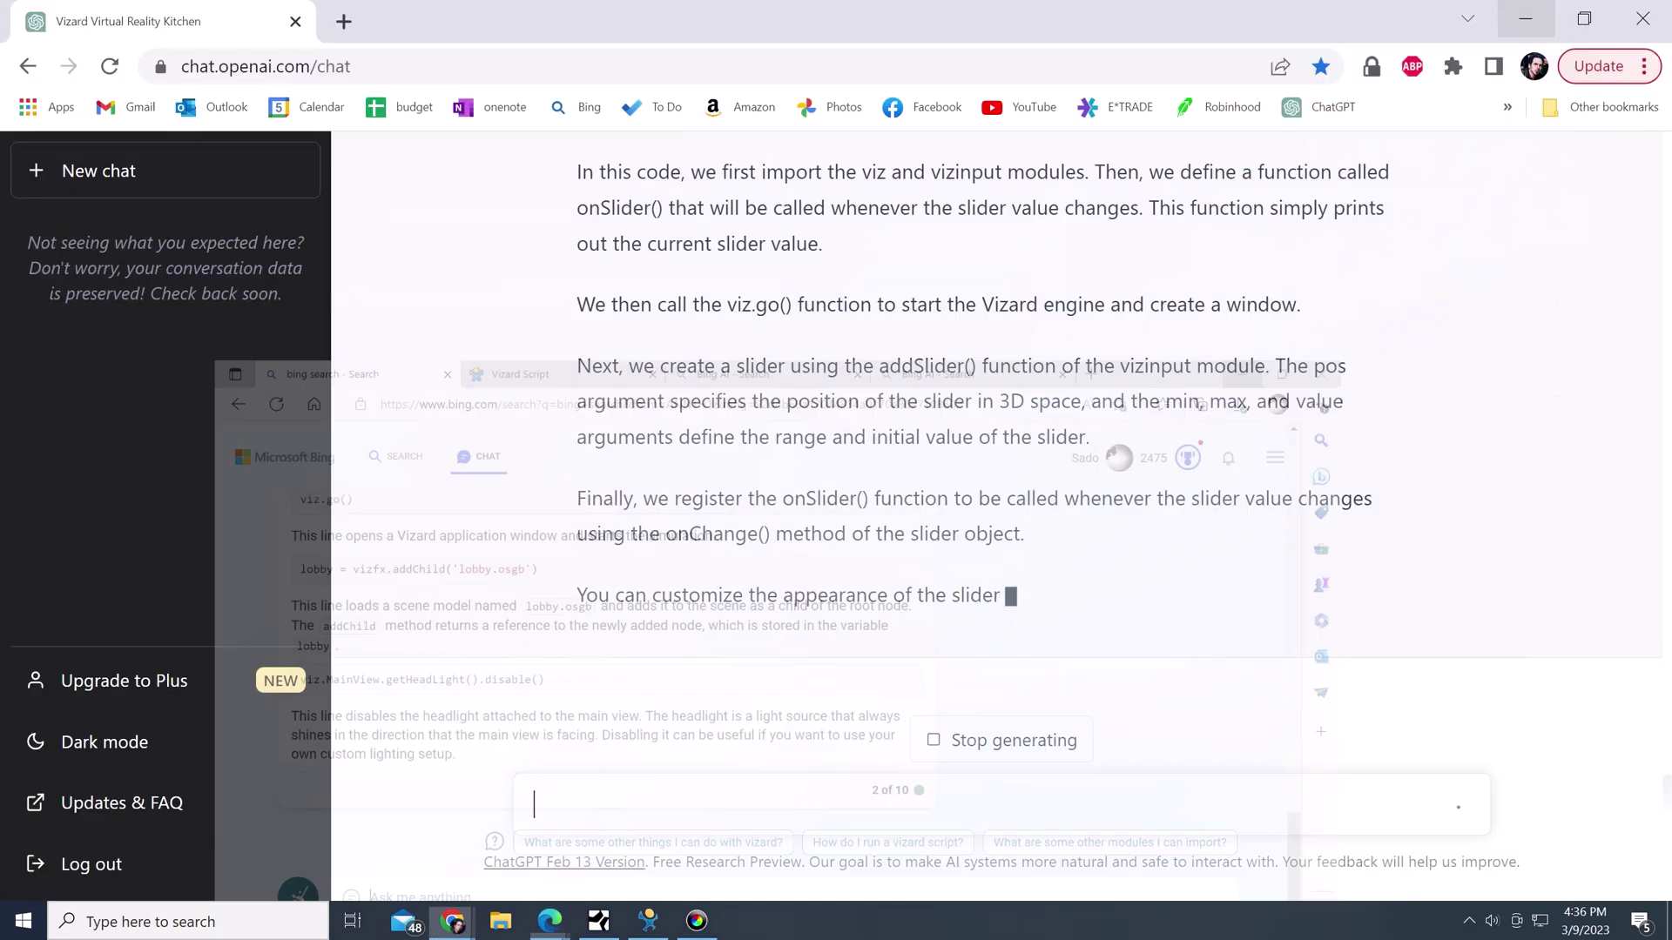
click(1525, 19)
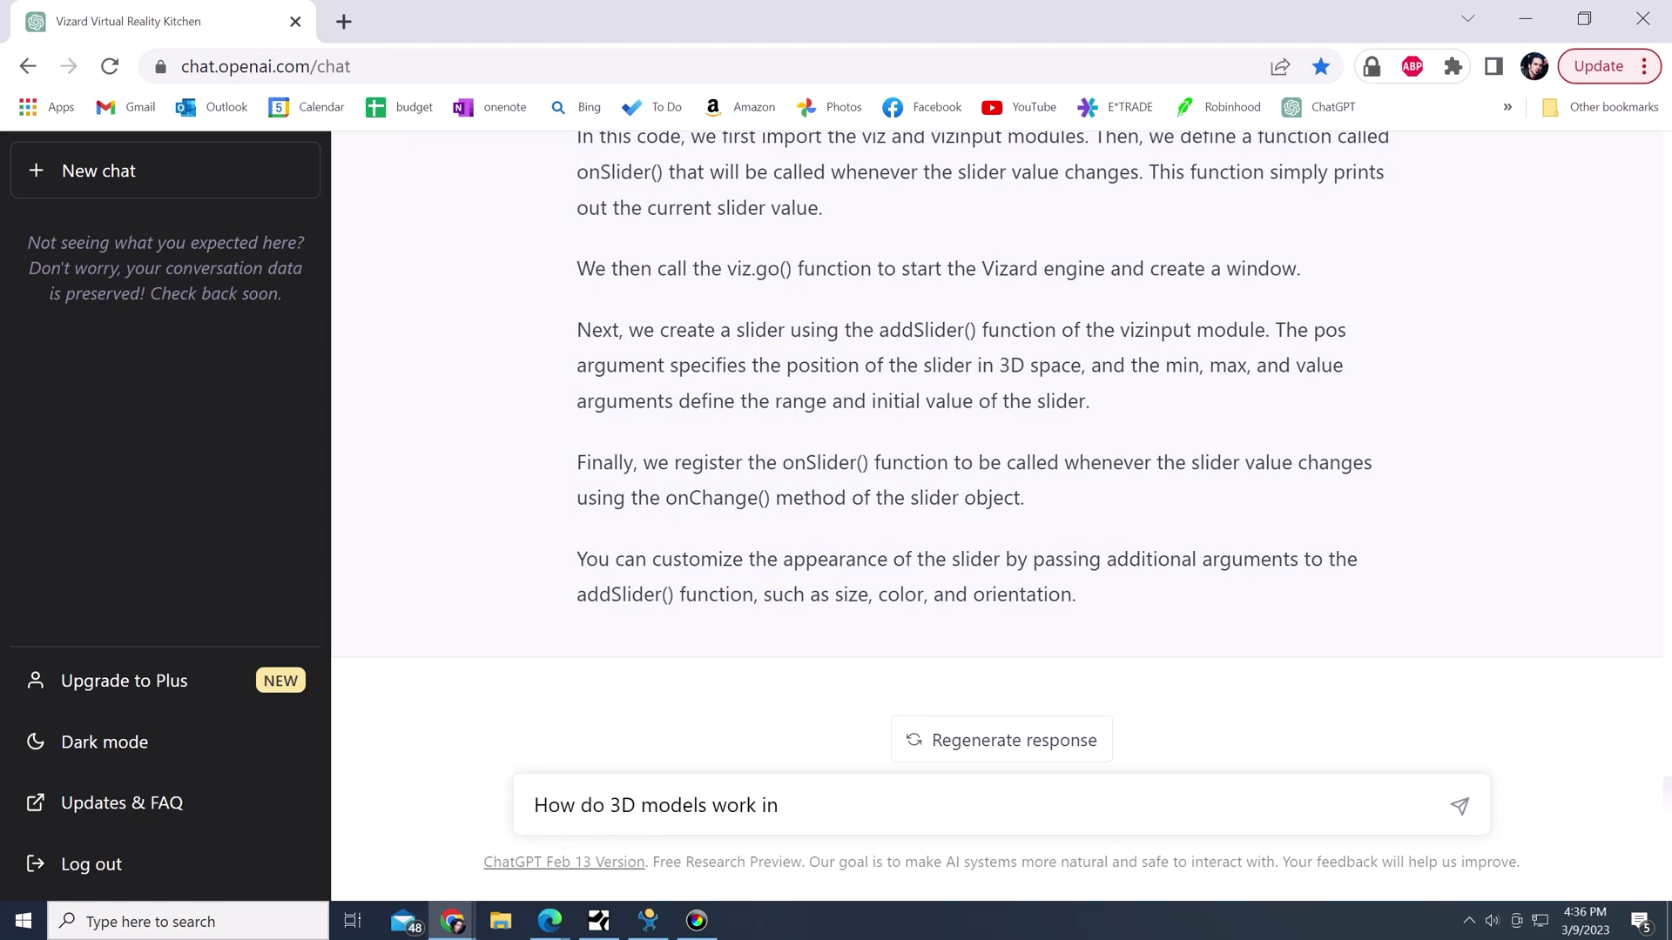
key(Return)
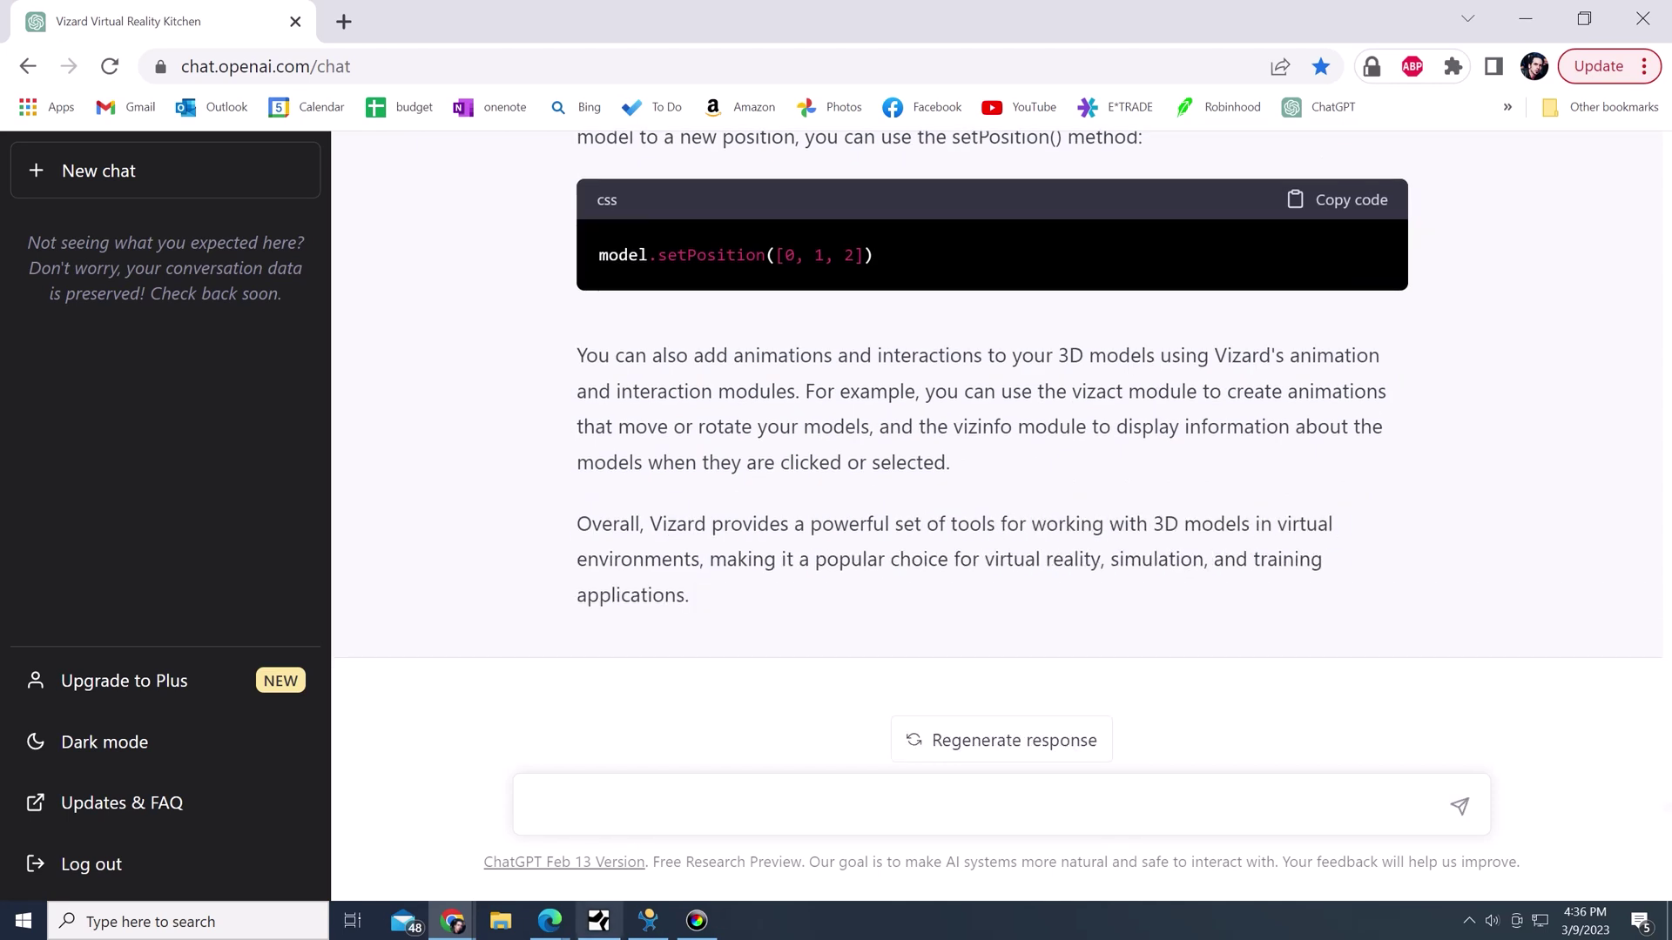
mouse_move(550, 921)
click(657, 836)
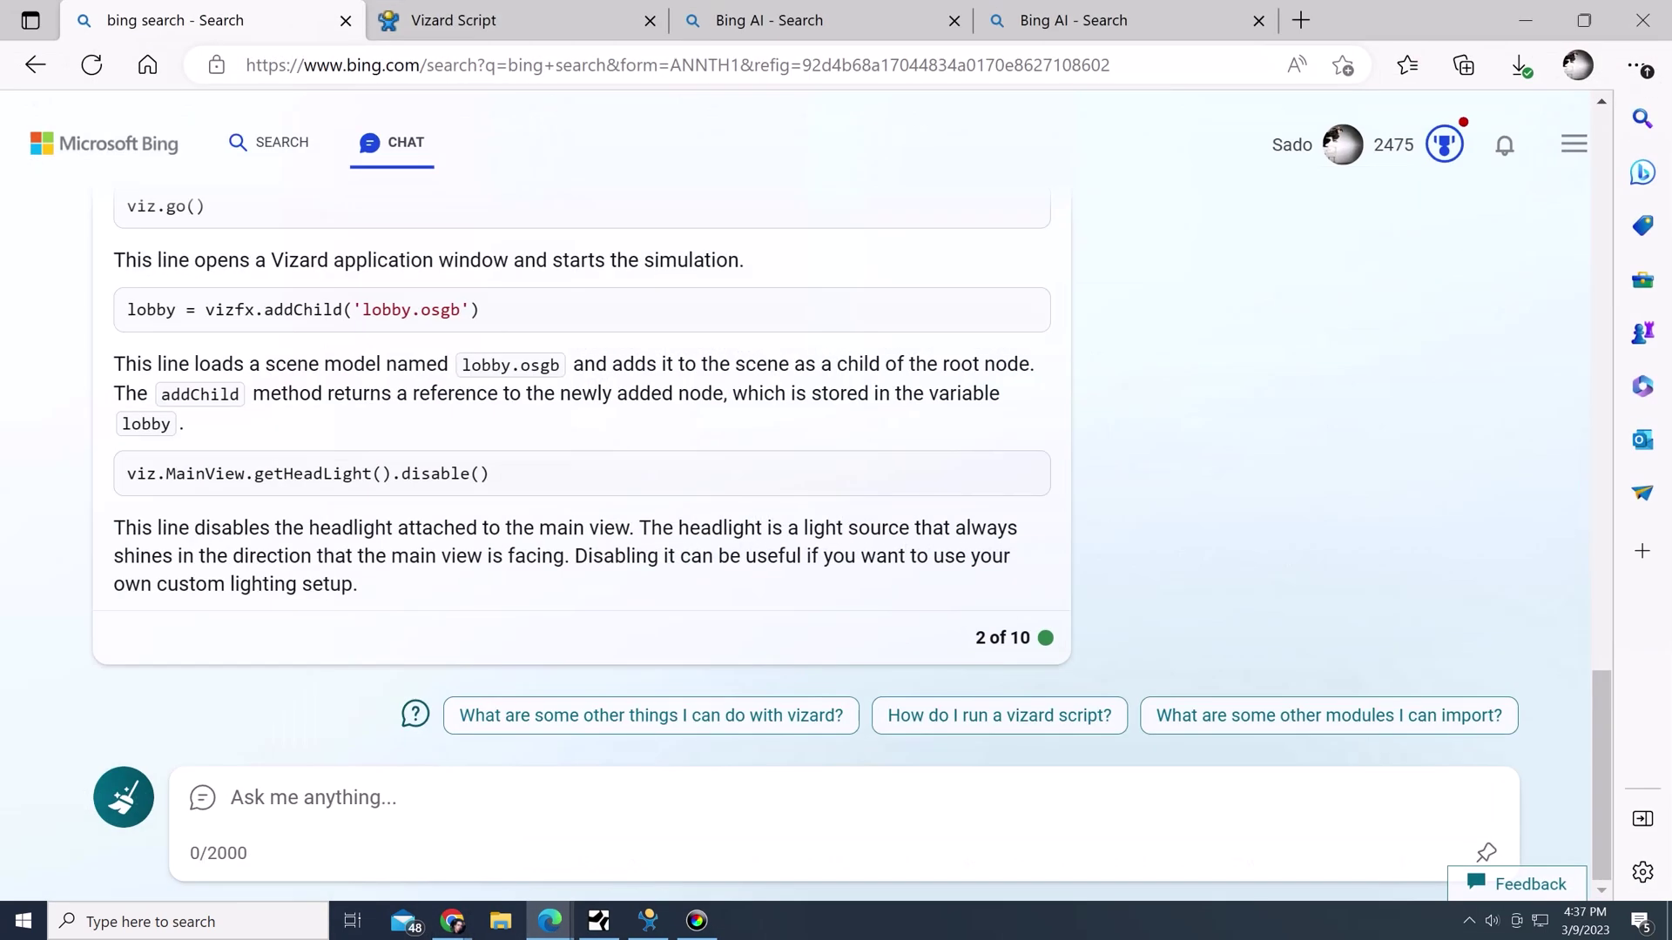
scroll(581, 461, up, 4)
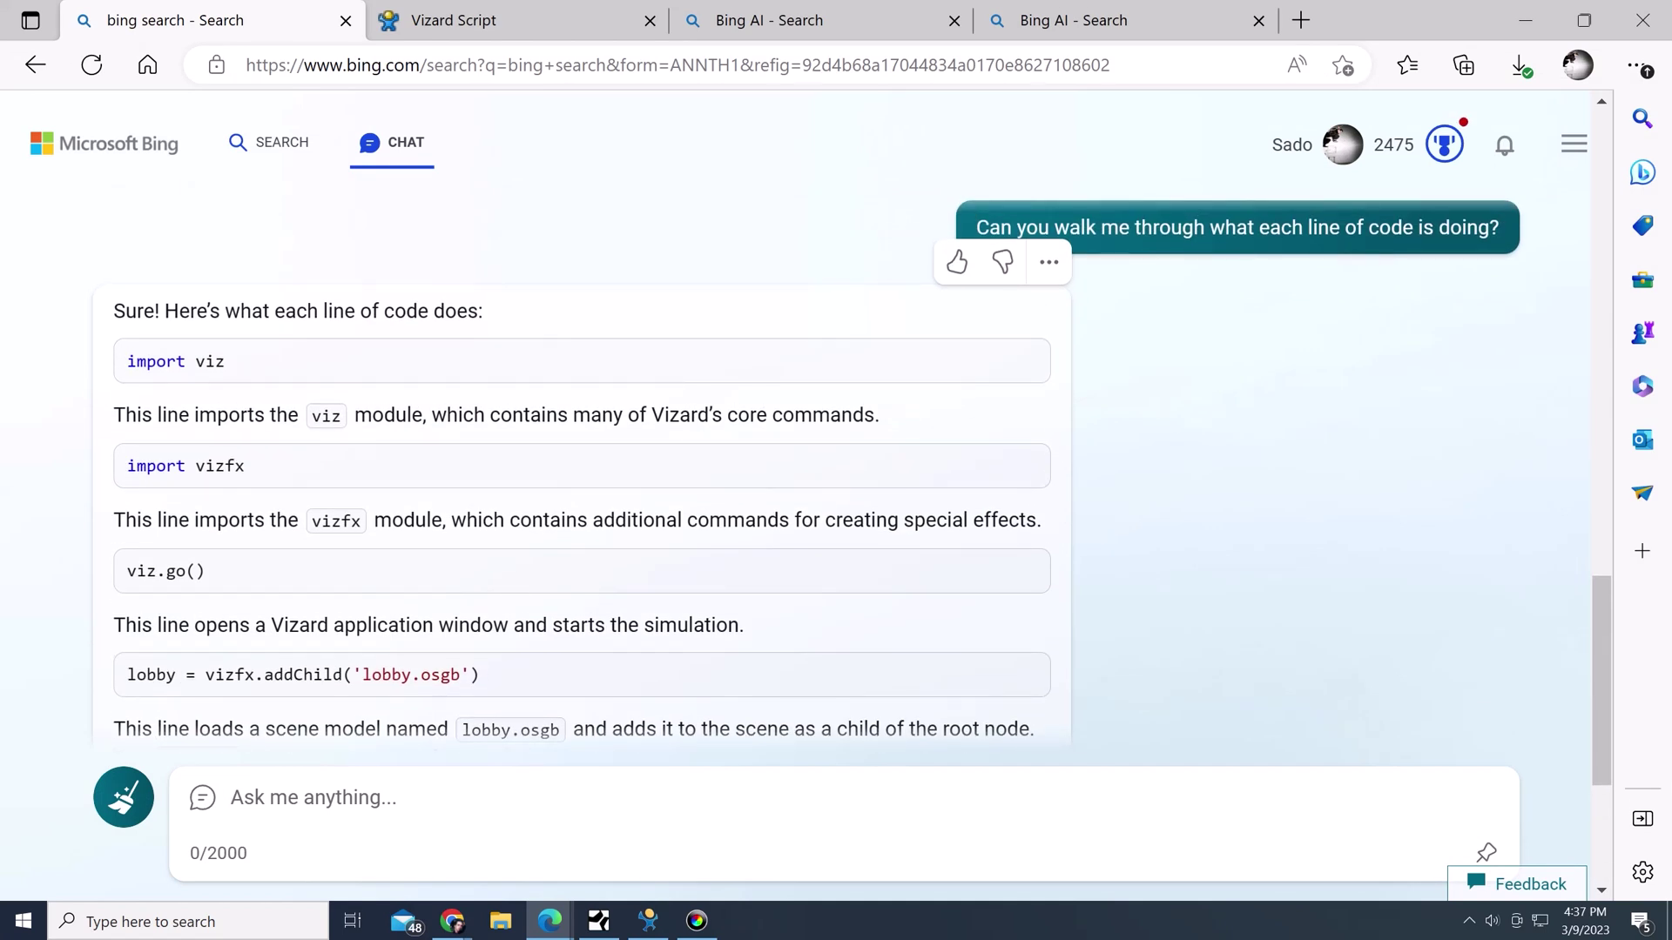
scroll(582, 427, up, 3)
scroll(581, 461, up, 5)
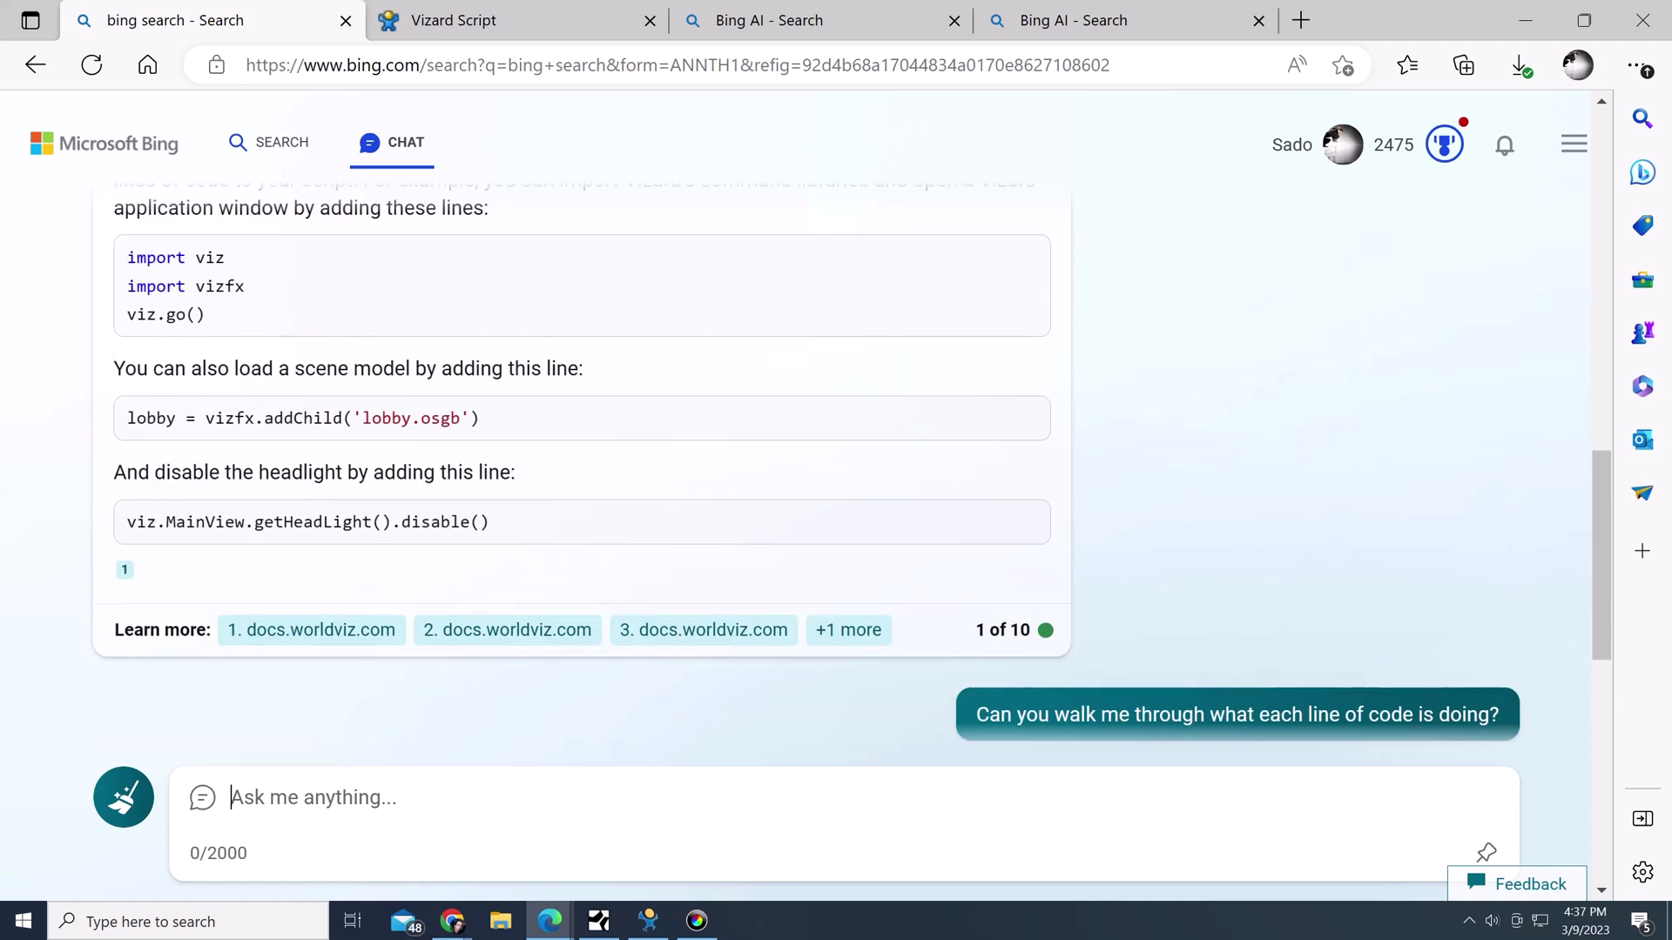
scroll(582, 461, down, 9)
scroll(582, 461, down, 3)
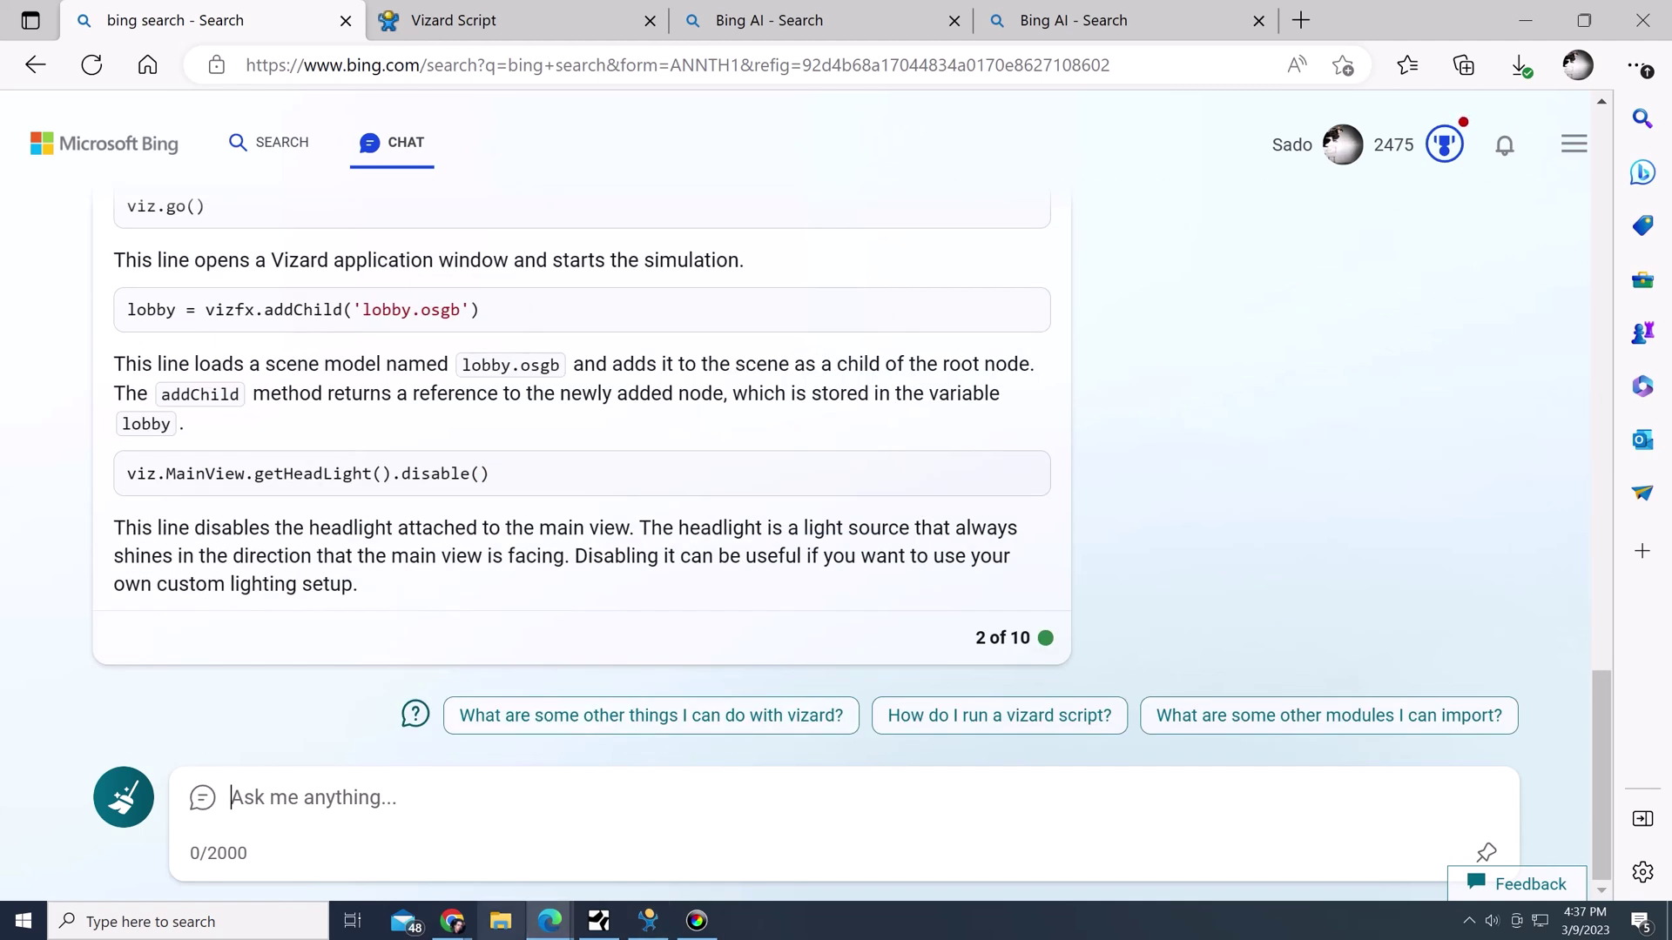
mouse_move(452, 921)
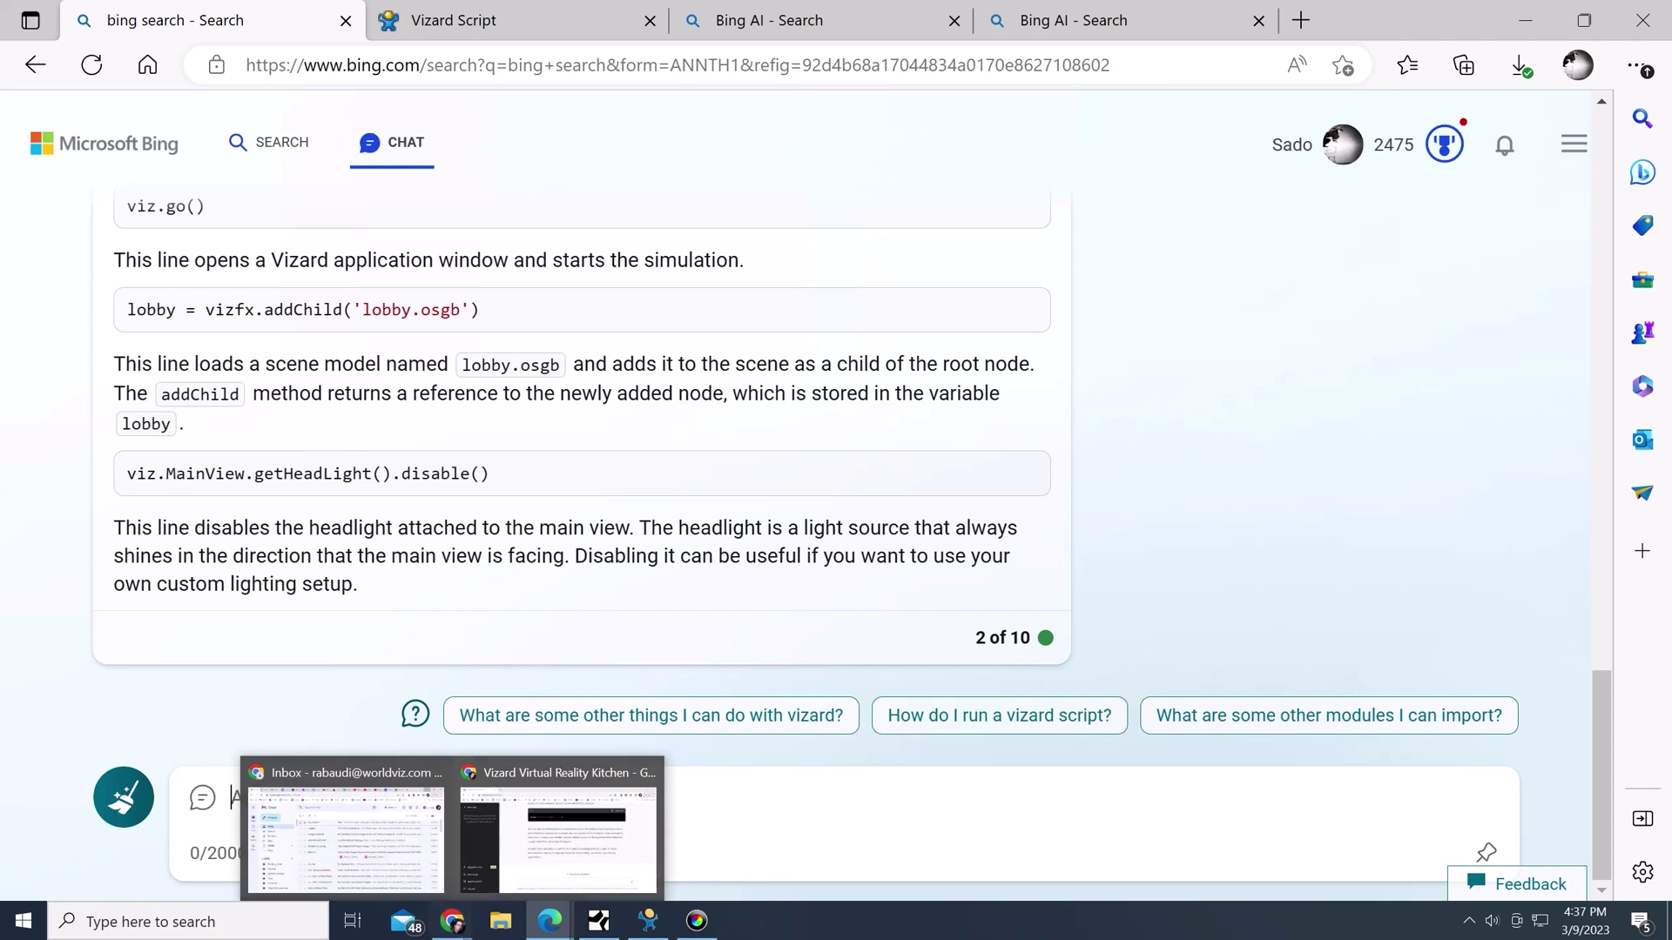